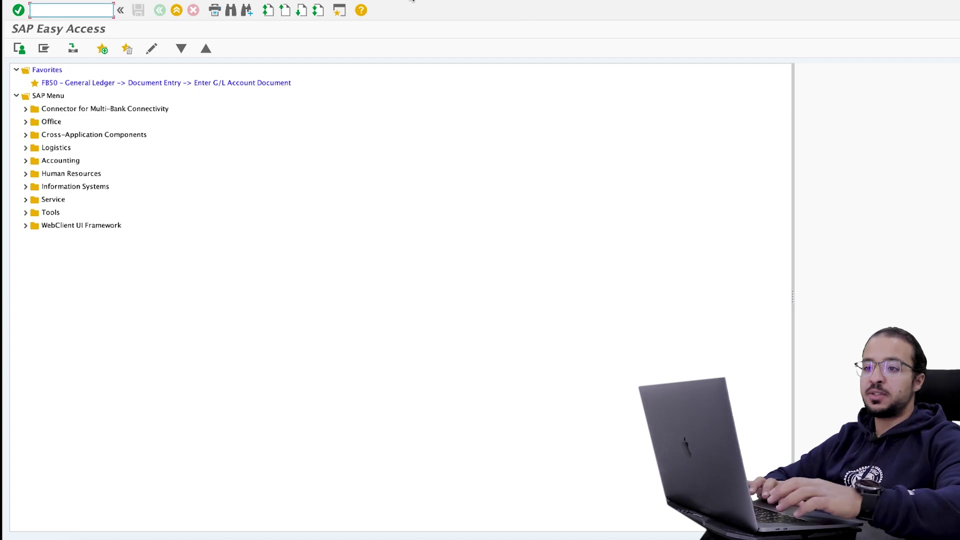
- Start transaction KO01 and create an internal order of type 0400 in controlling area AG00
text(KO01)
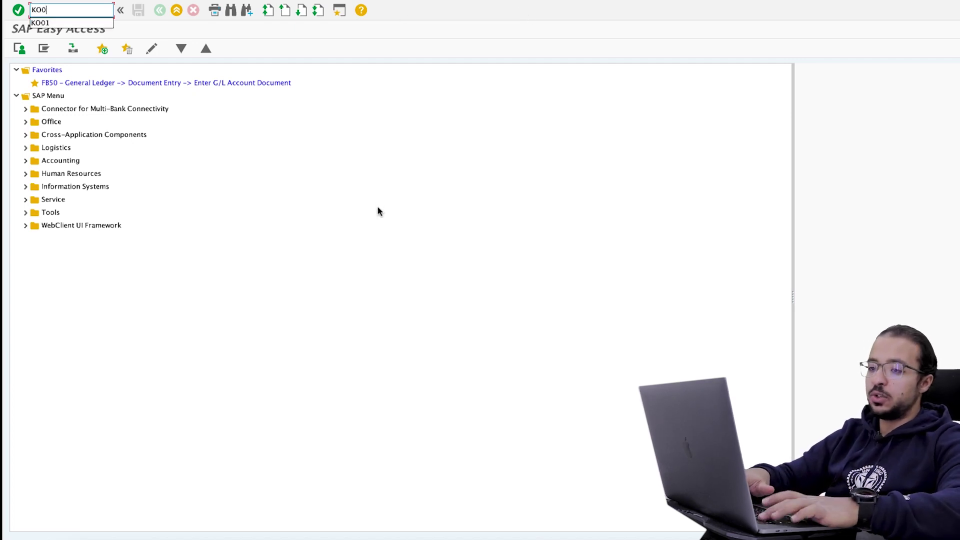
key(Return)
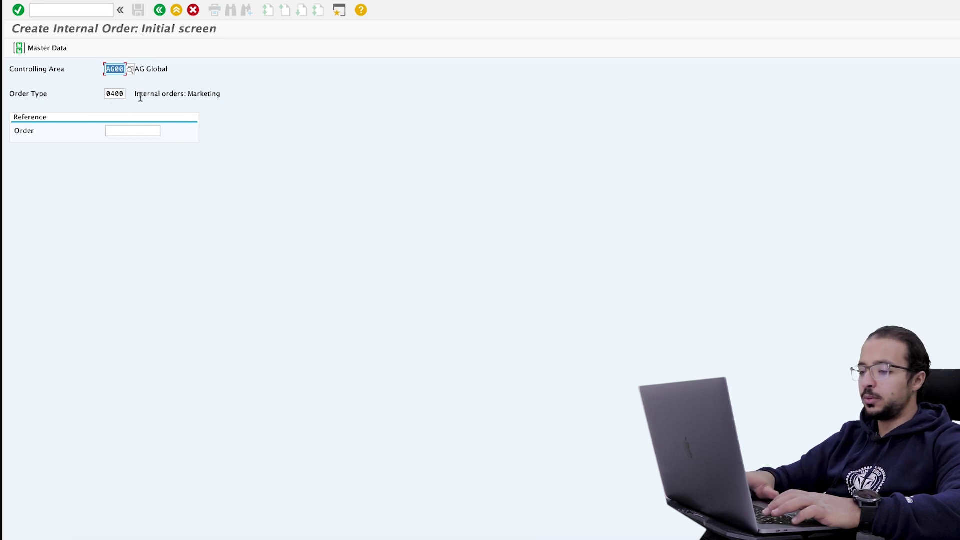
key(Return)
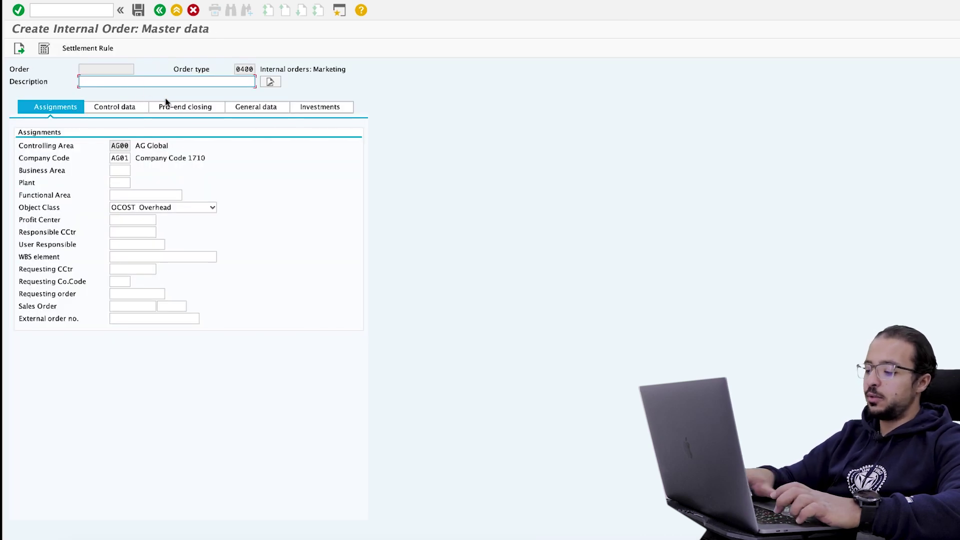
- Describe the internal order as AG Marketing Campaign and assign it to profit center 1000
key(Down)
key(Return)
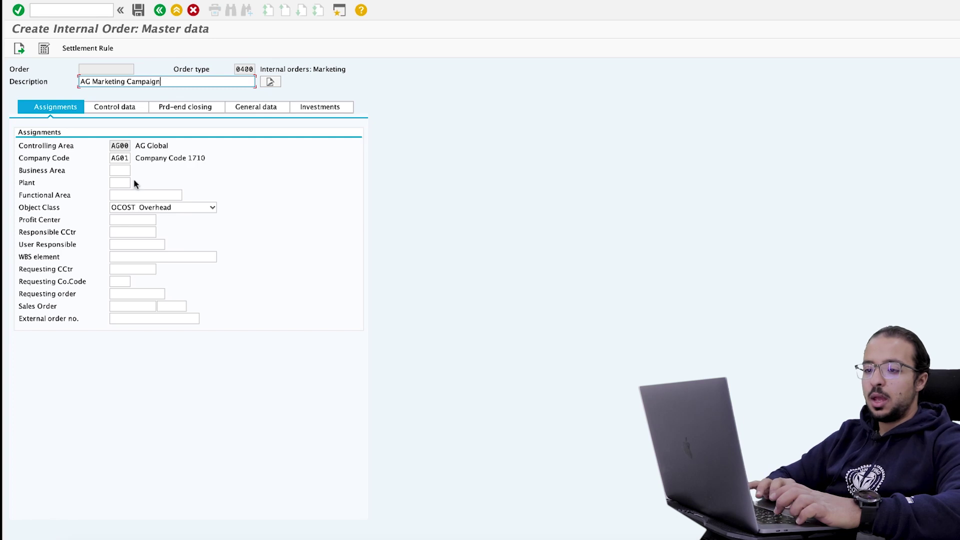
click(121, 220)
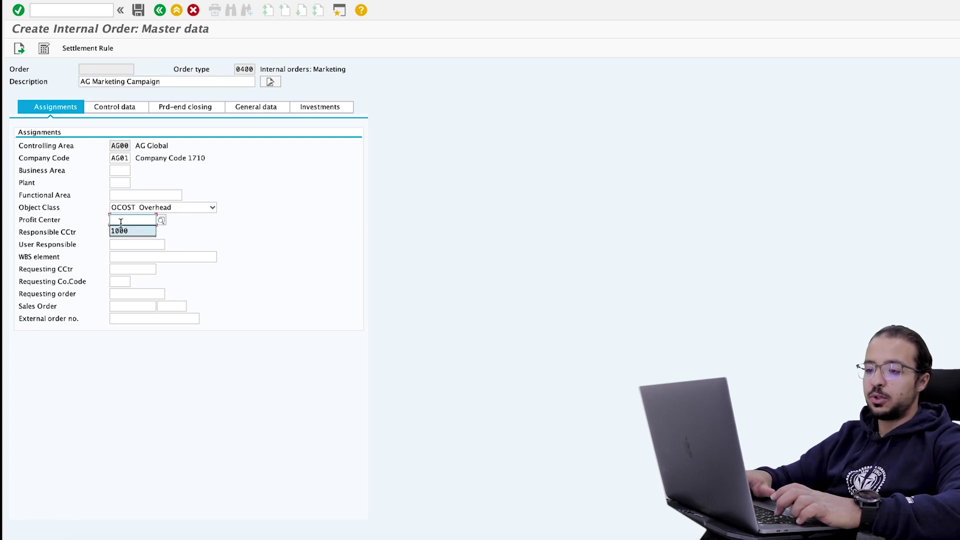
click(121, 230)
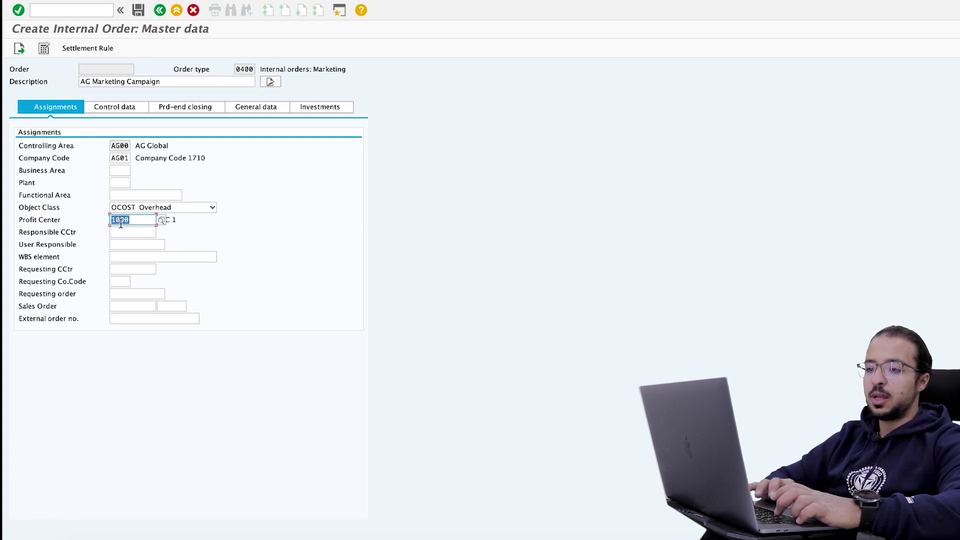
- Add a distribution rule to the order's settlement rule with receiver category PSG (Profitability Segment)
click(87, 50)
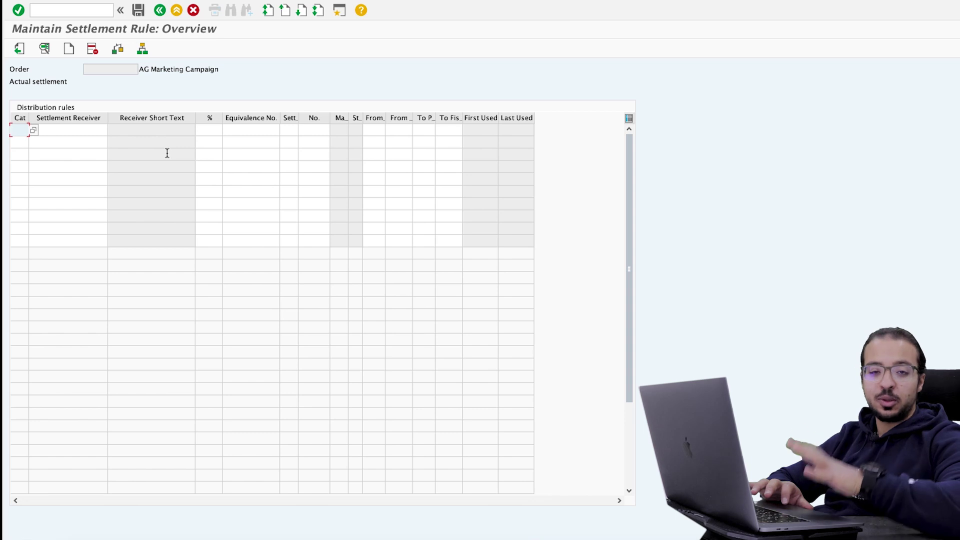
click(32, 131)
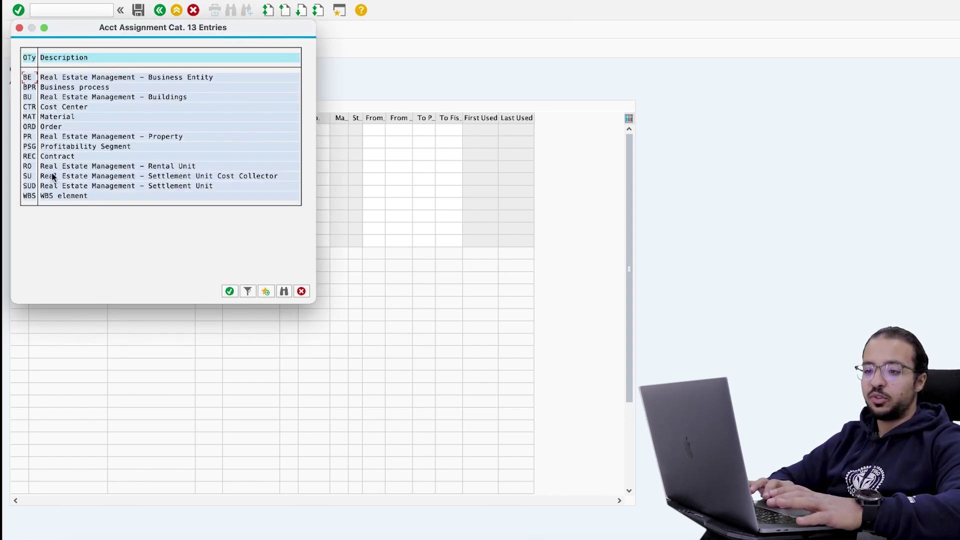
double_click(49, 146)
key(Return)
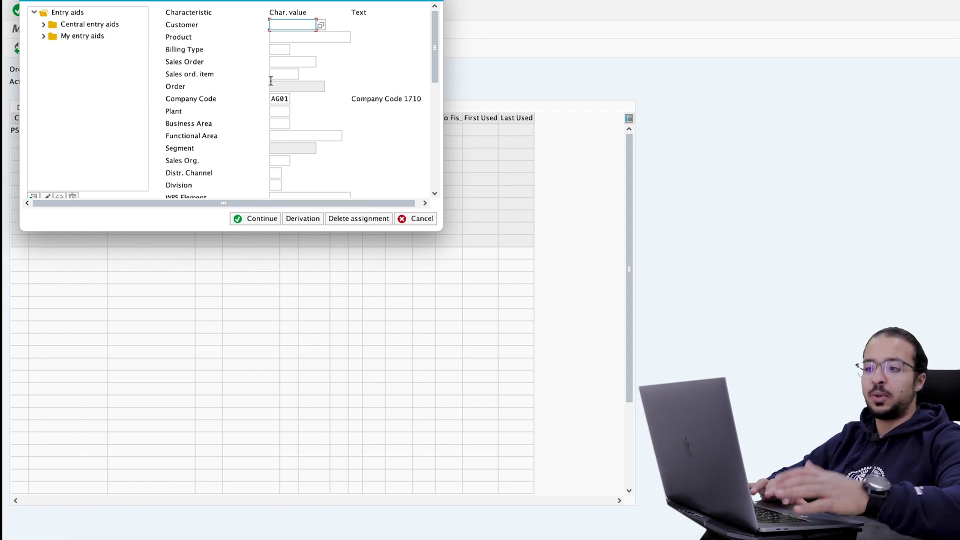
- Define the profitability segment with product FG01 and plant AG01, and accept the assignment
click(291, 38)
text(FG01)
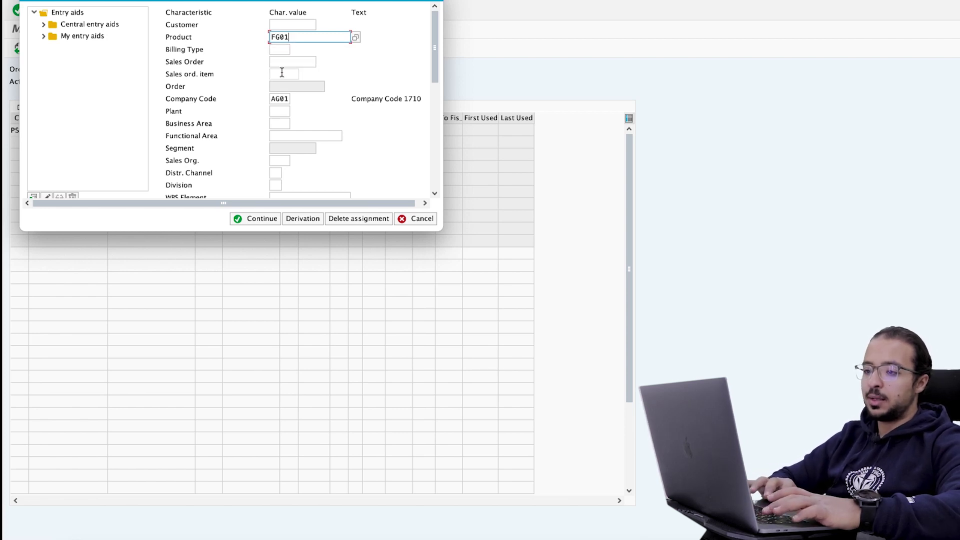
click(278, 109)
text(AG01)
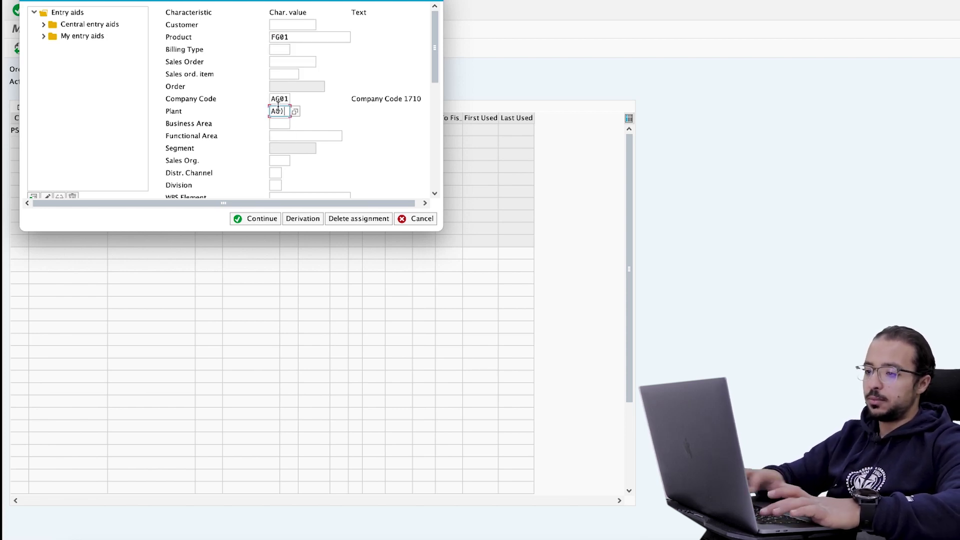
key(BackSpace)
key(BackSpace)
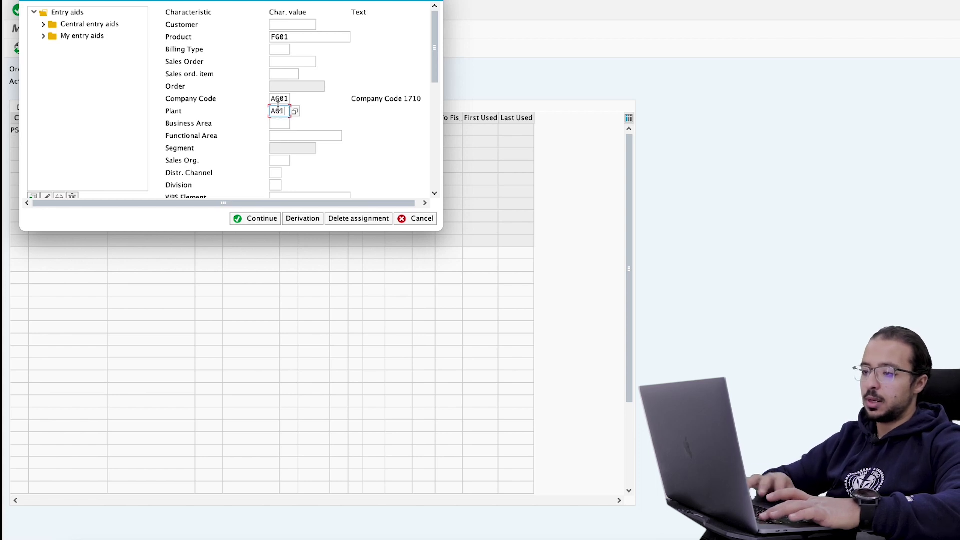
text(01)
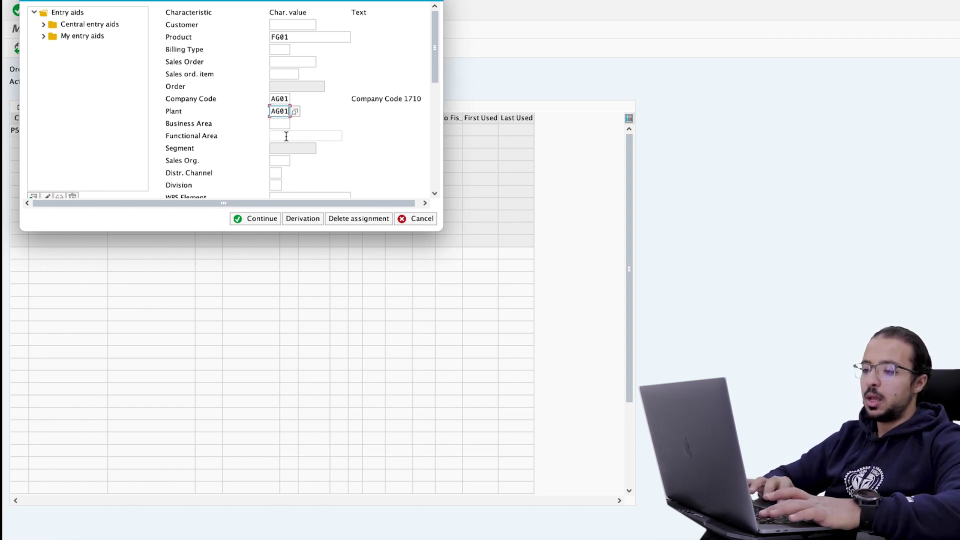
click(272, 220)
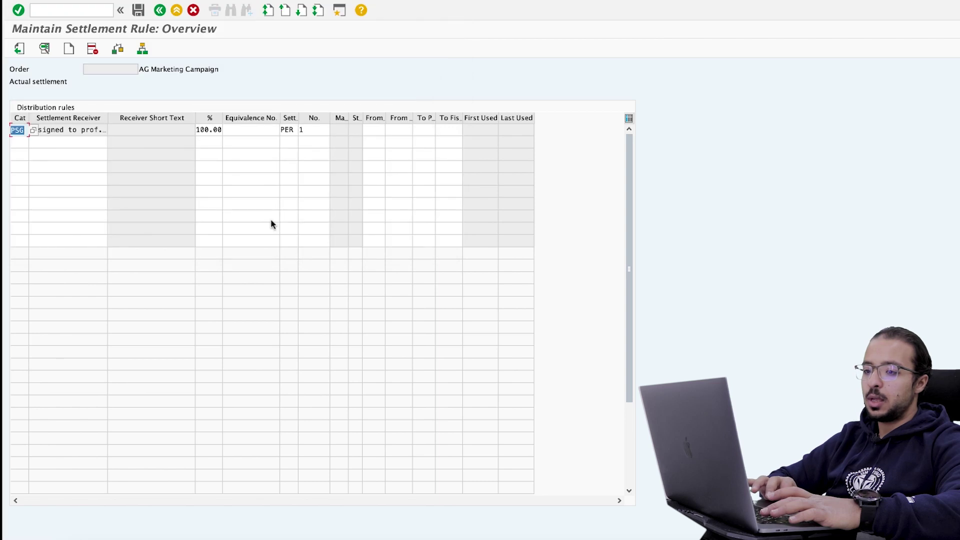
- Examine the derived characteristics of the distribution rule's profitability segment, and return to the order's master data
double_click(55, 129)
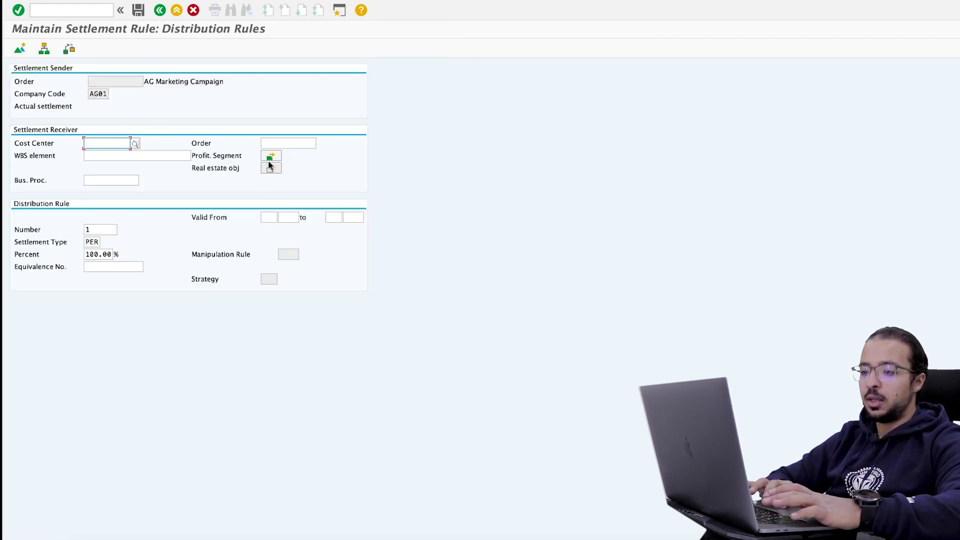
click(269, 157)
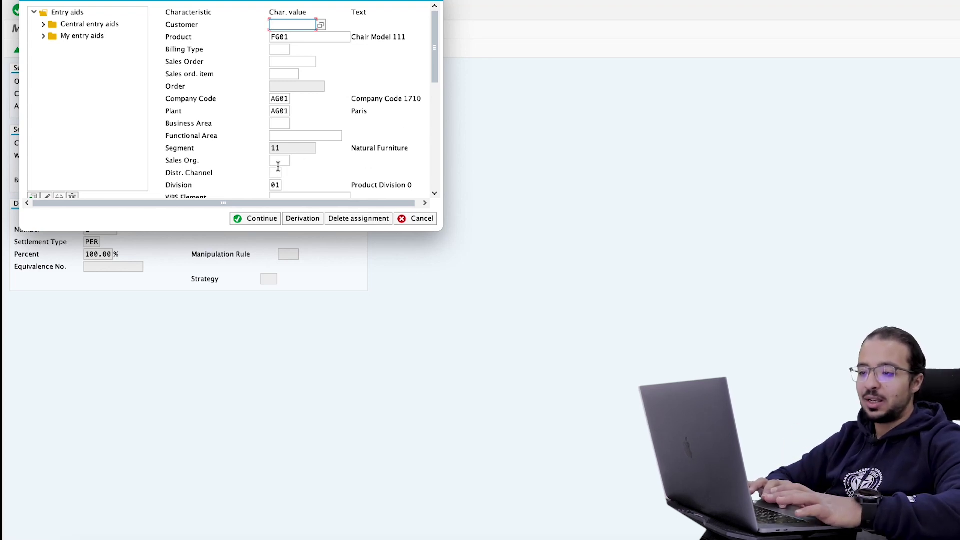
double_click(295, 147)
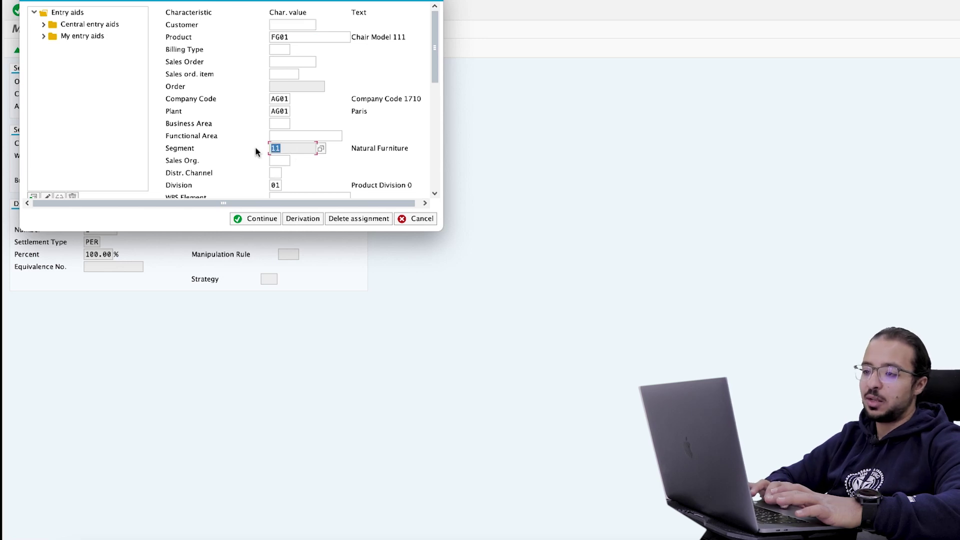
click(435, 140)
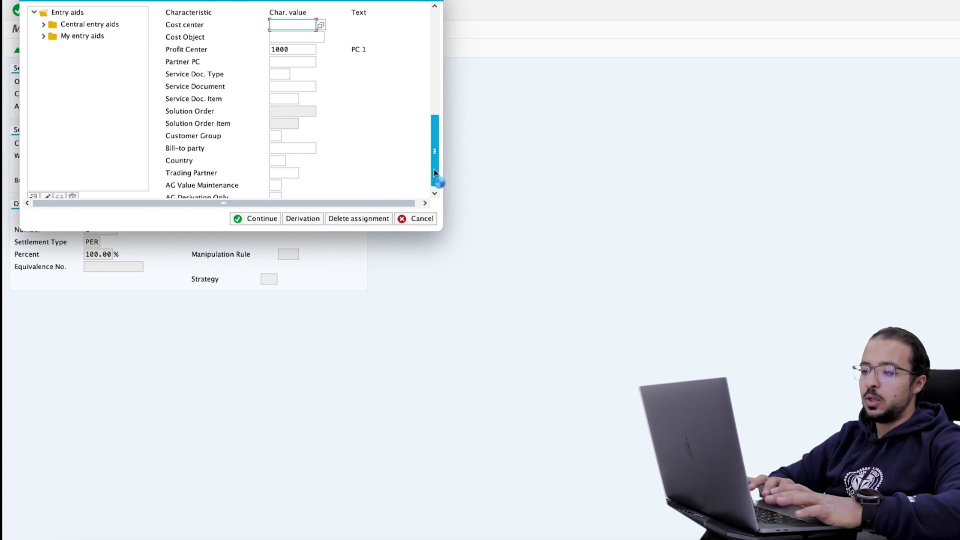
click(434, 169)
double_click(284, 148)
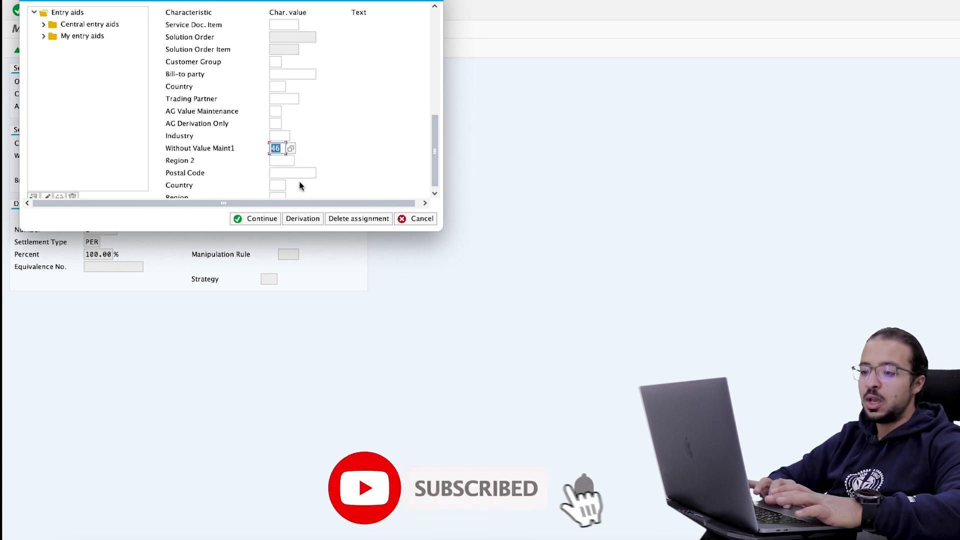
click(258, 218)
click(157, 12)
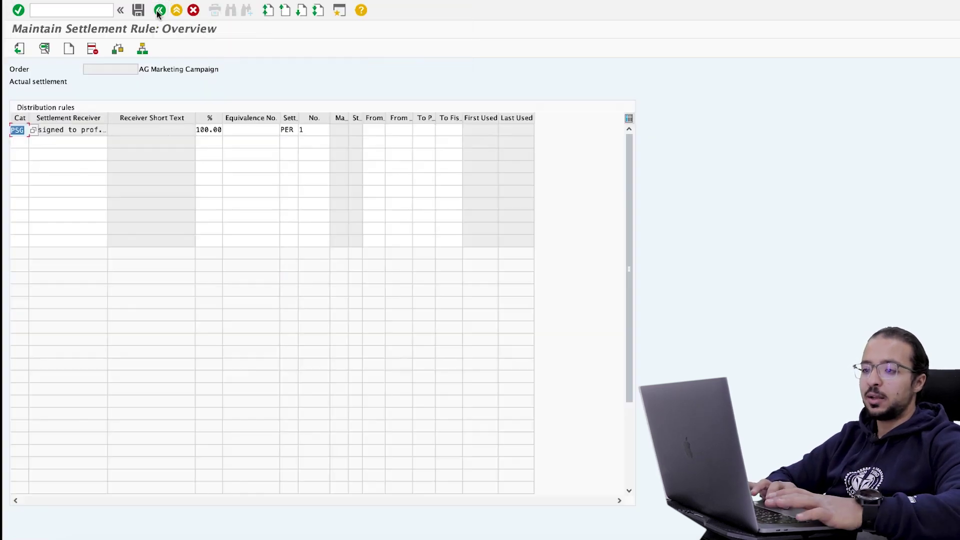
click(160, 11)
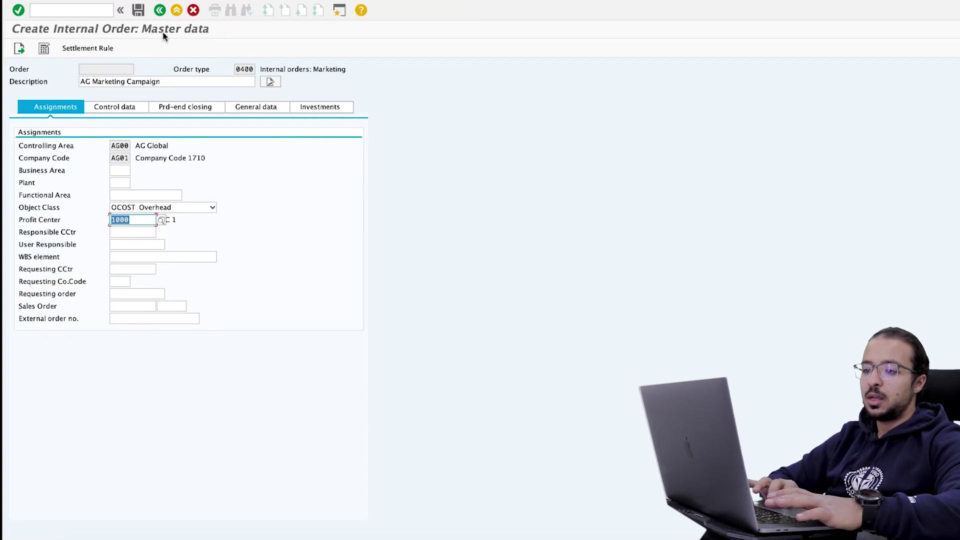
- Release the AG Marketing Campaign internal order and save it
click(124, 108)
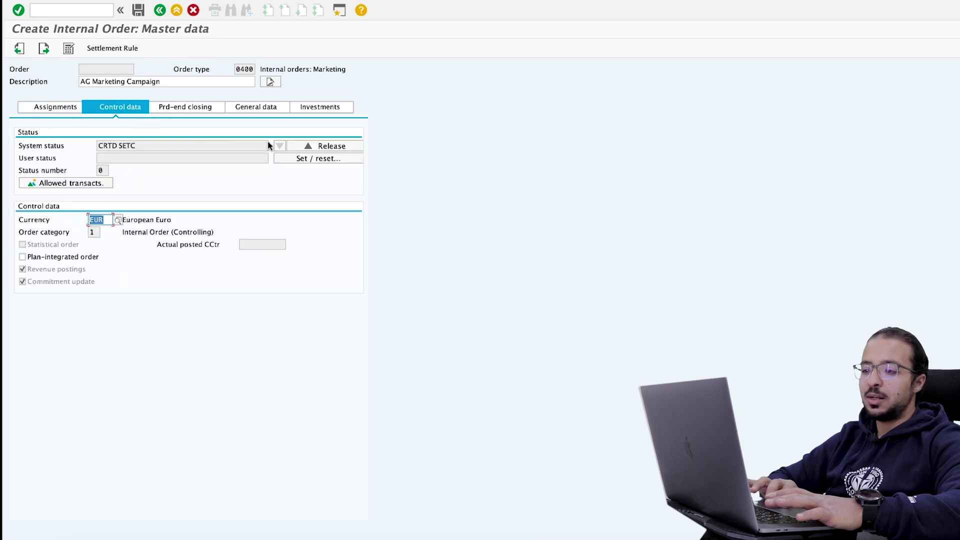
click(331, 148)
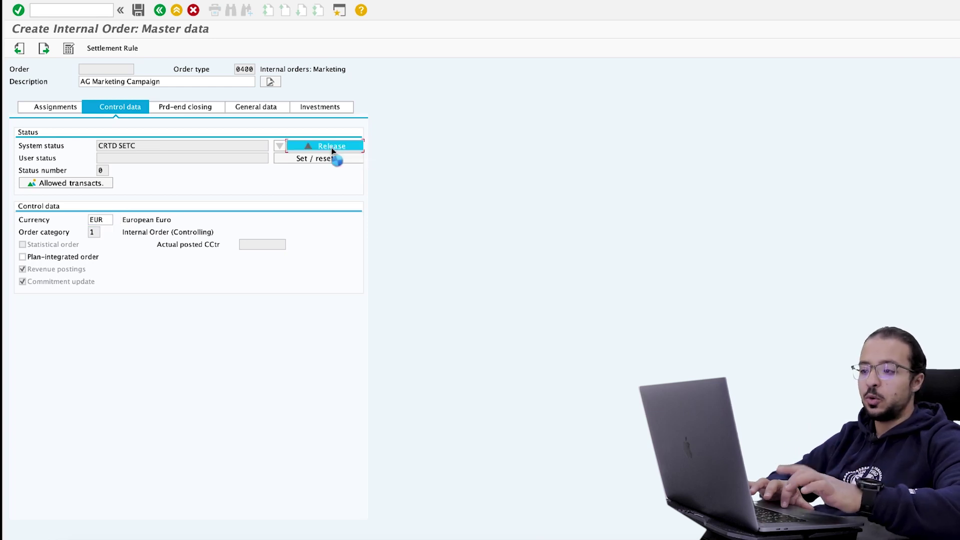
click(138, 10)
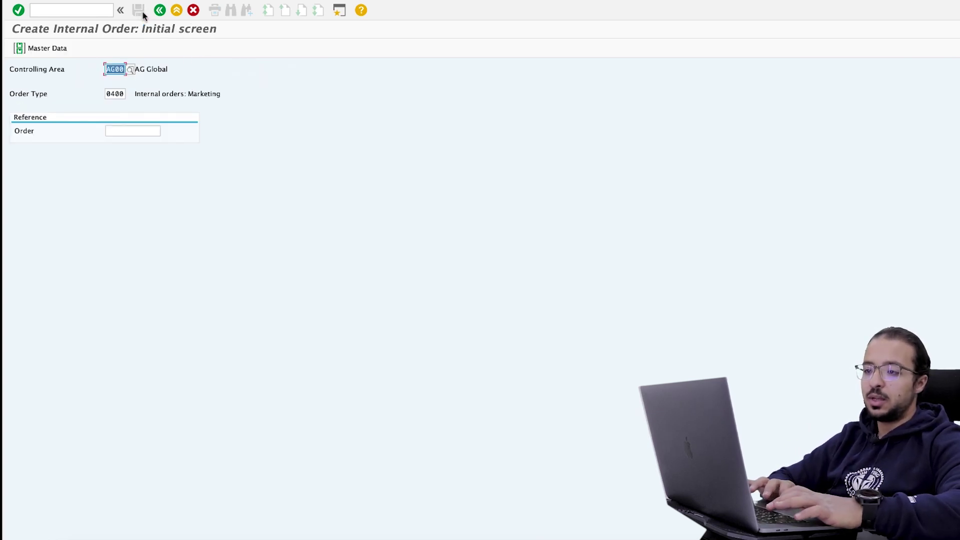
- Switch to transaction FB50 to enter a G/L account document
click(95, 12)
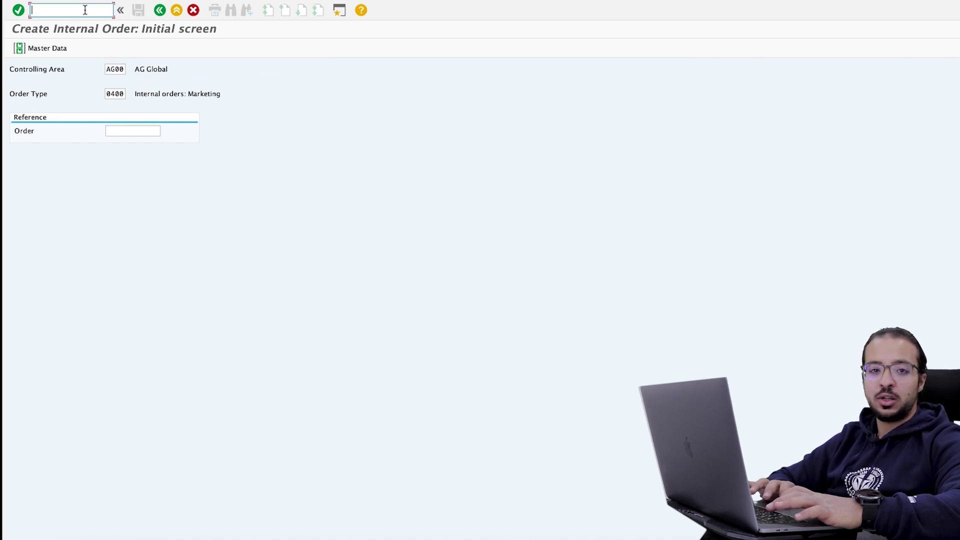
text(/)
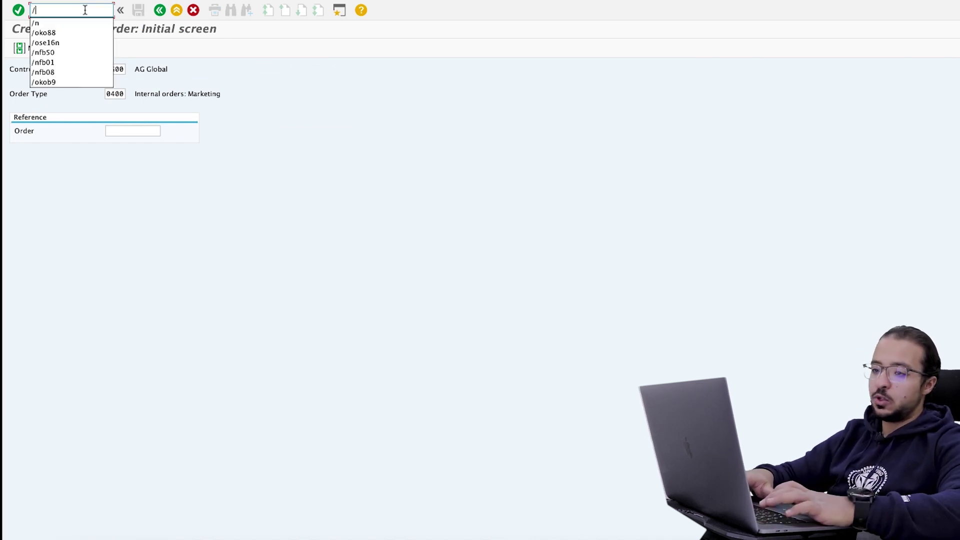
text(n)
key(BackSpace)
text(nfb50)
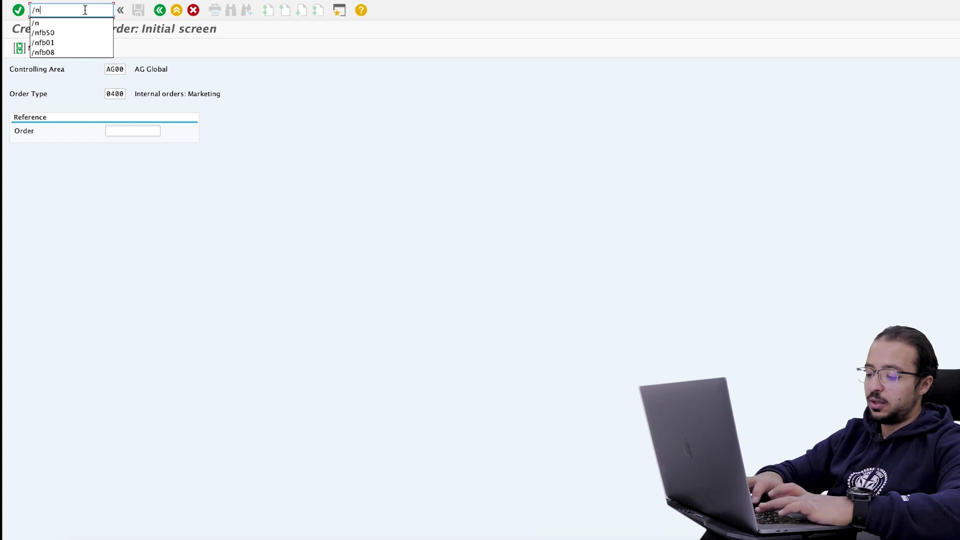
key(Return)
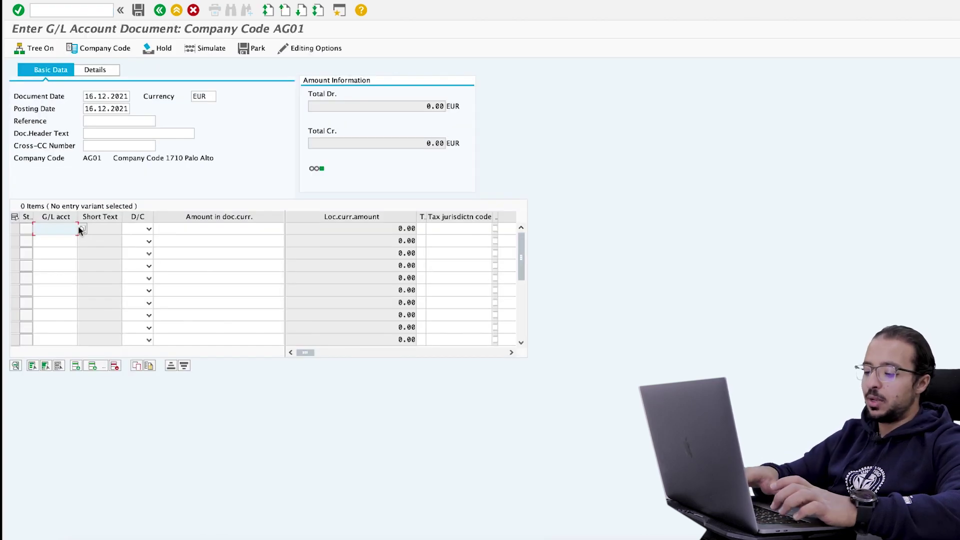
- Enter the operating expense G/L account in the first line item as a debit of 1,000 EUR
click(78, 229)
click(62, 241)
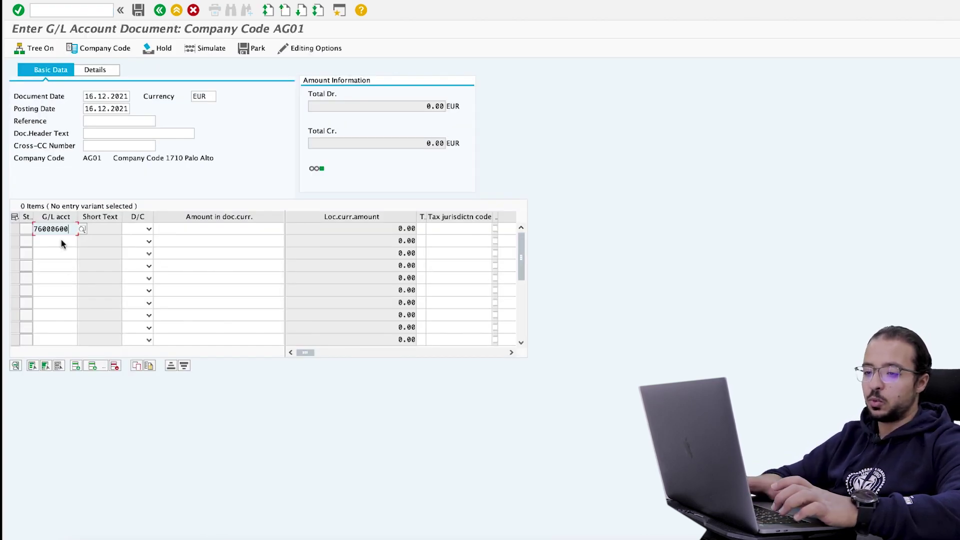
click(138, 228)
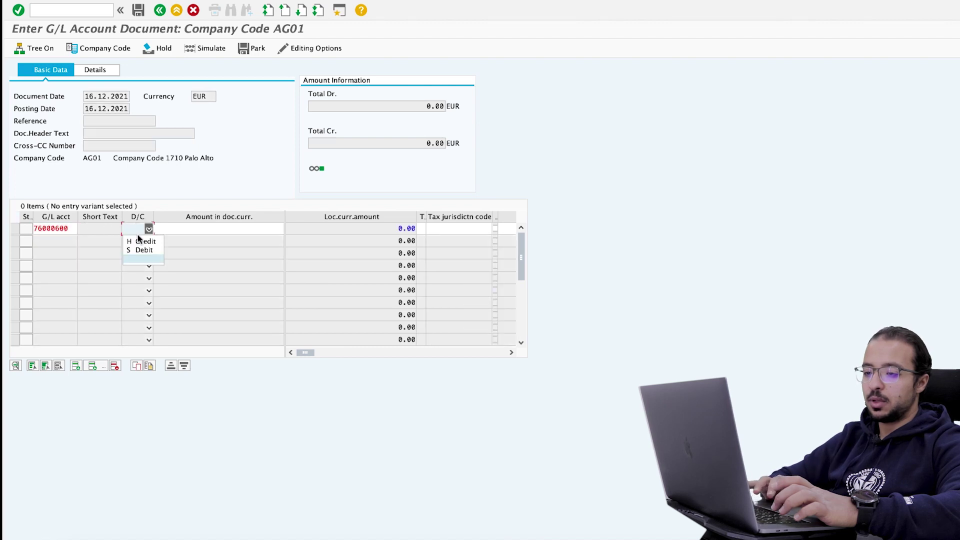
click(140, 249)
click(199, 231)
click(200, 260)
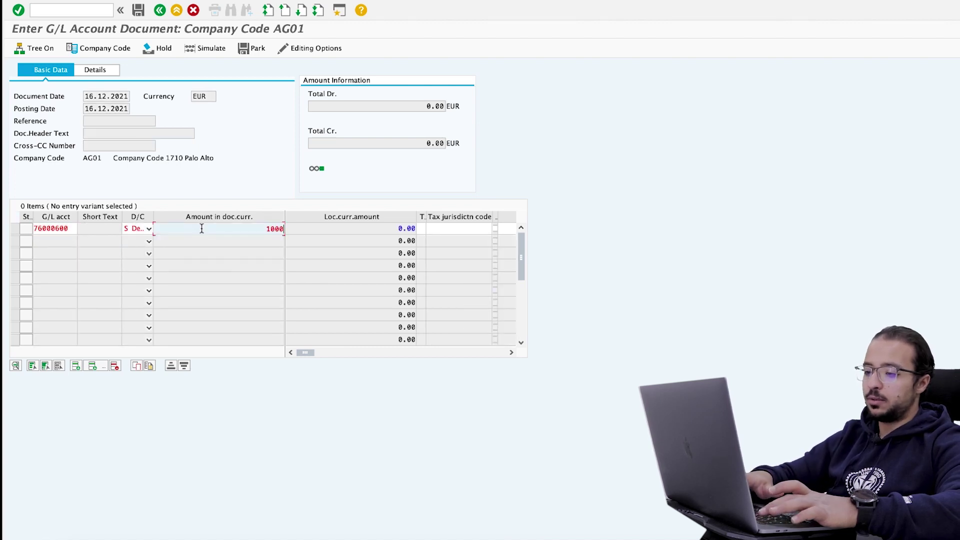
- Assign the number of the newly created marketing internal order to the debit line and validate the entry
click(511, 352)
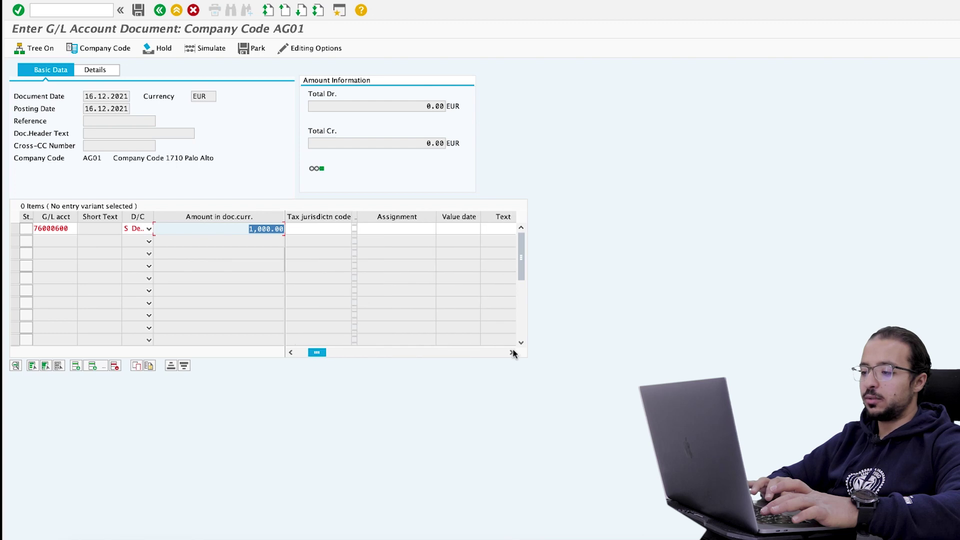
click(511, 352)
click(511, 352)
click(456, 229)
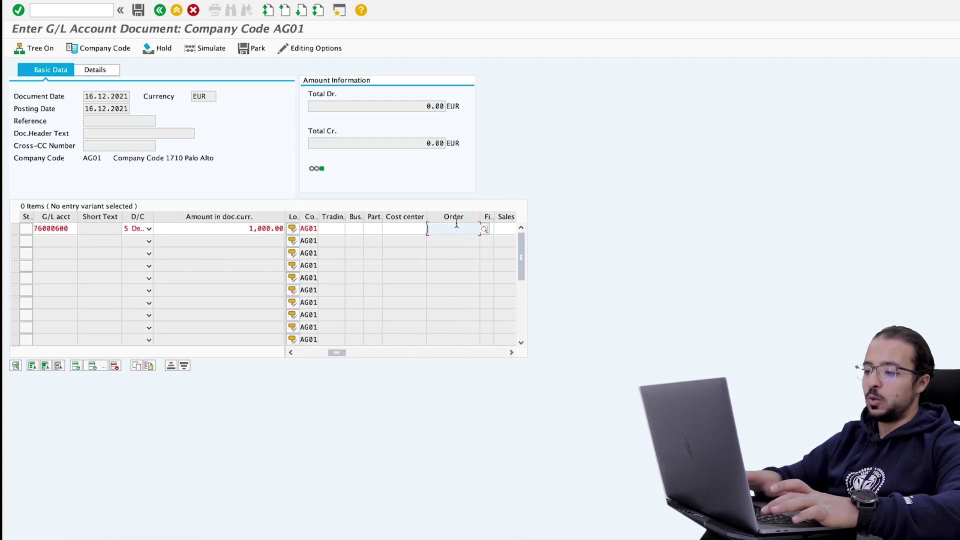
text(400061)
key(BackSpace)
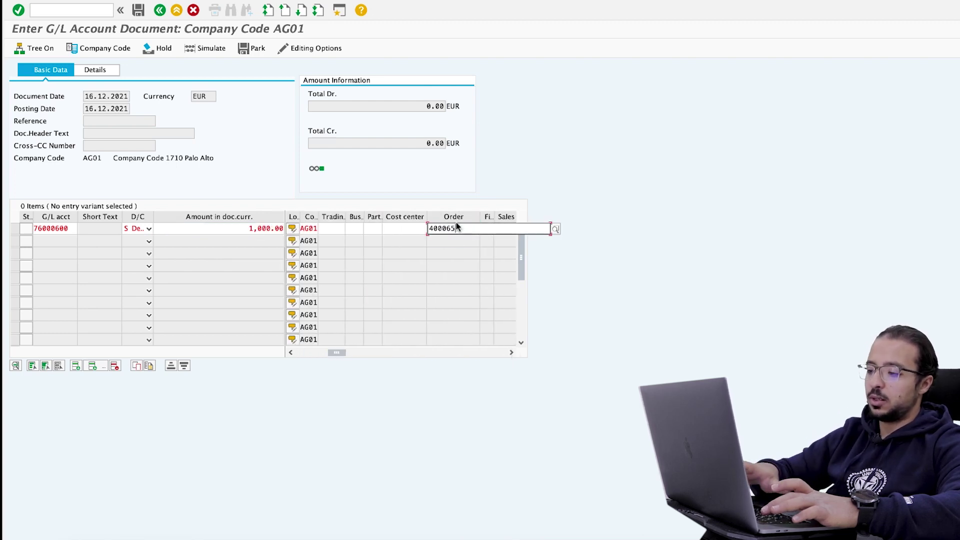
key(Return)
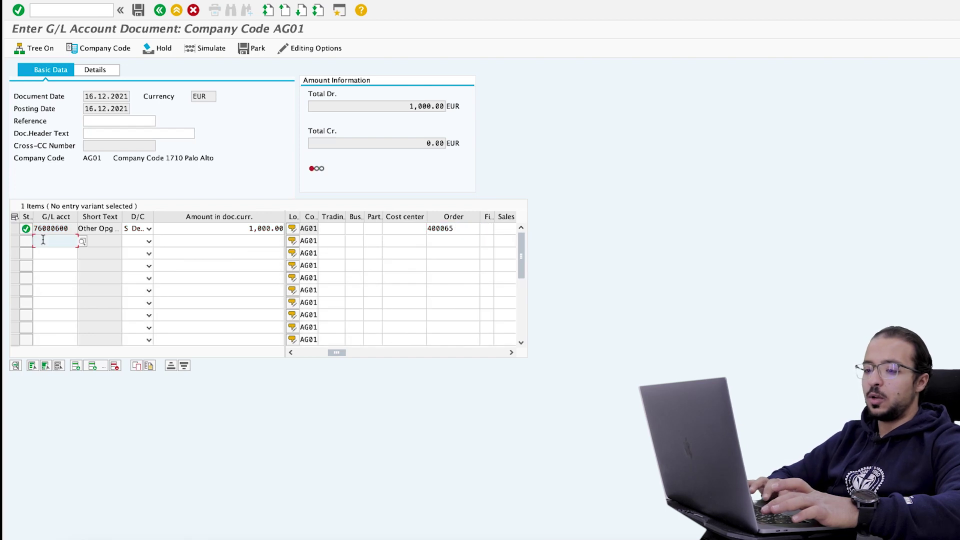
- Enter the bank G/L account in the second line item as a 1,000 EUR credit and post the document
text(11001056)
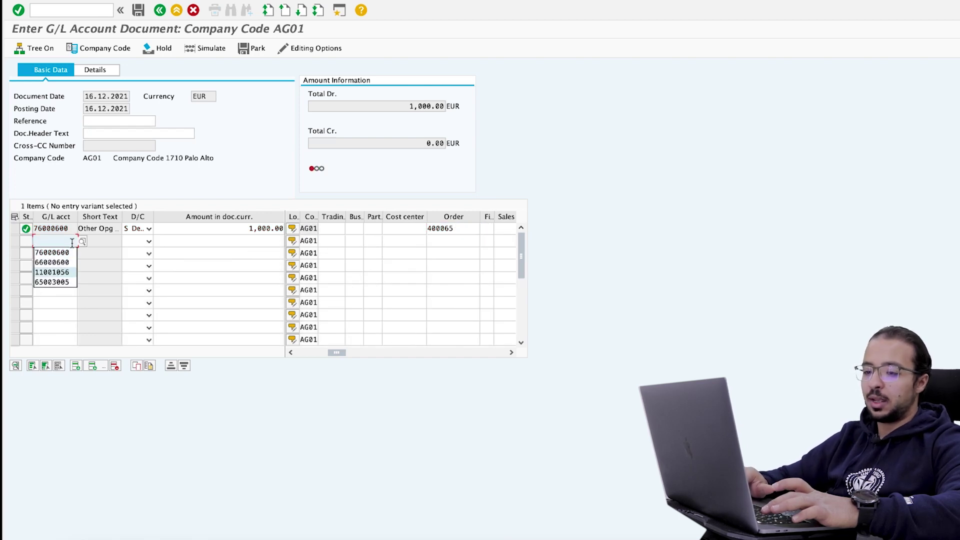
key(Return)
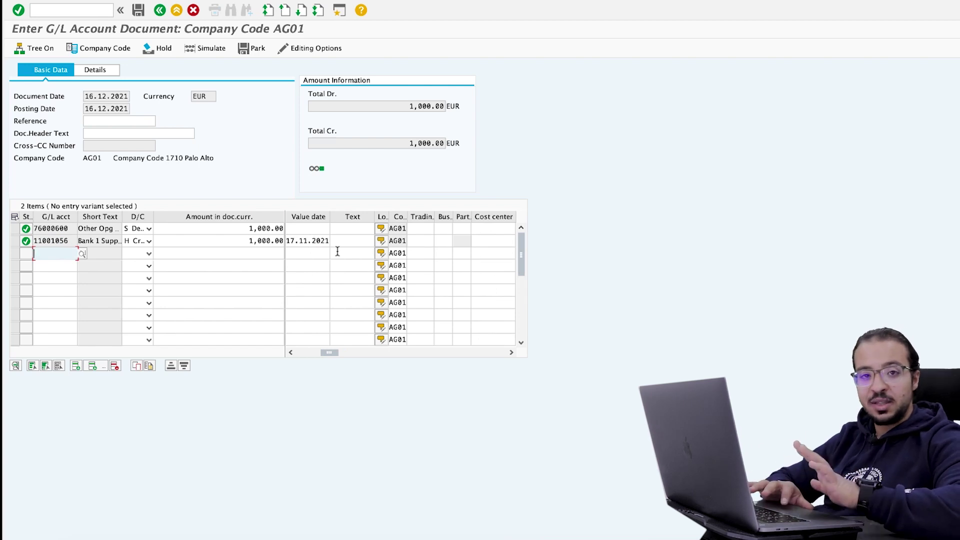
click(309, 350)
click(138, 10)
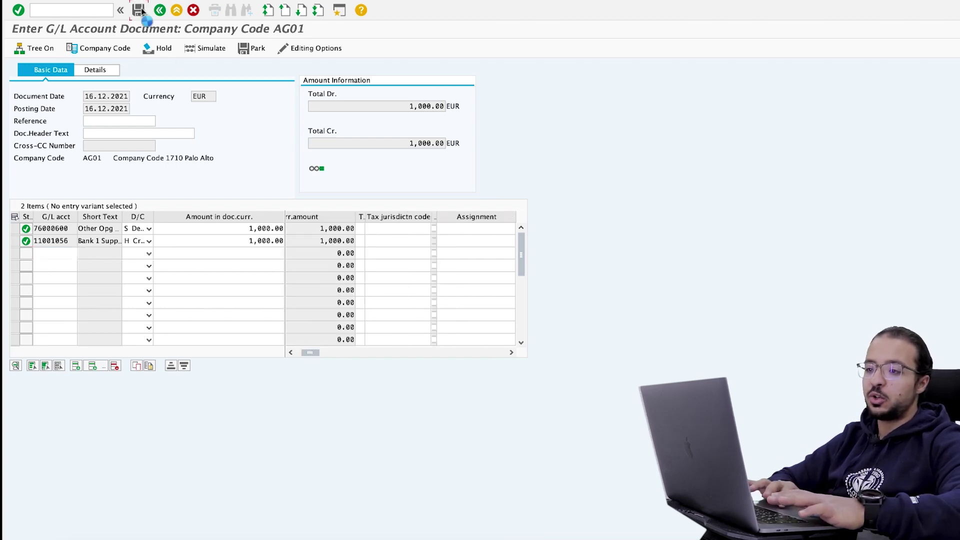
- Open transaction SE16N in a new session to display the Universal Journal table ACDOCA
click(92, 9)
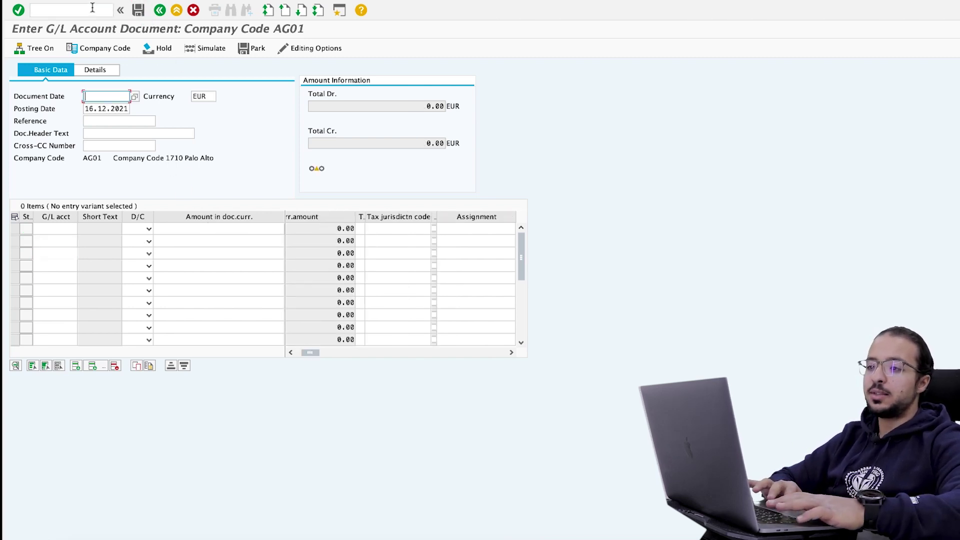
text(/)
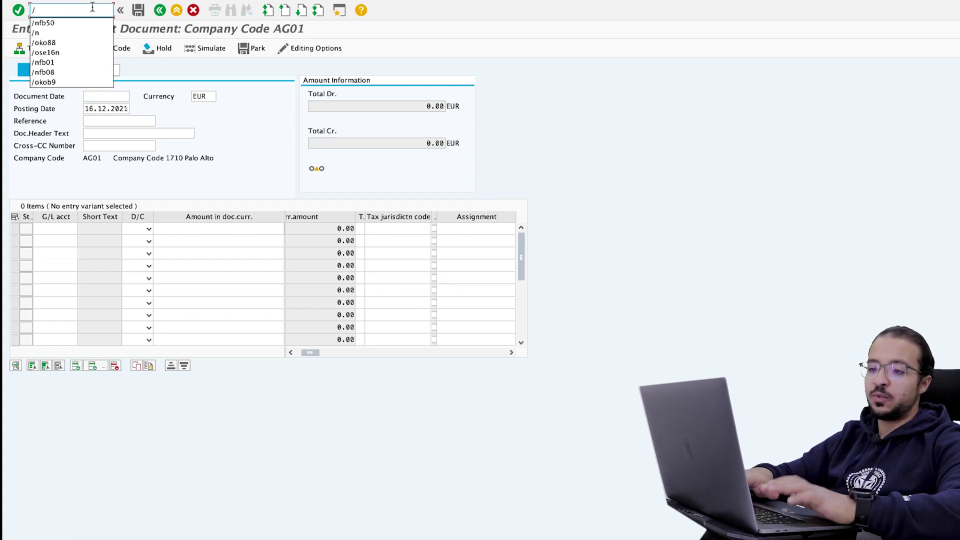
text(ose1)
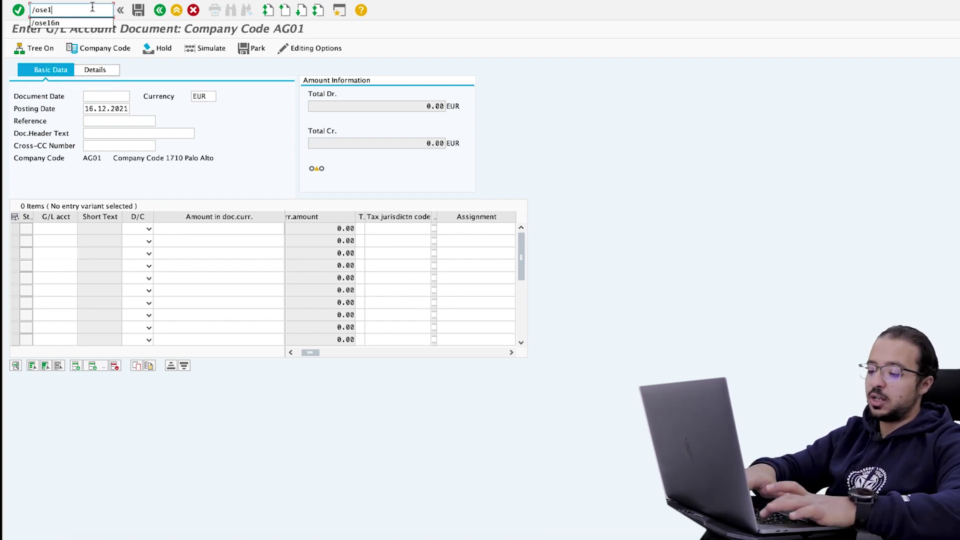
text(6n)
key(Return)
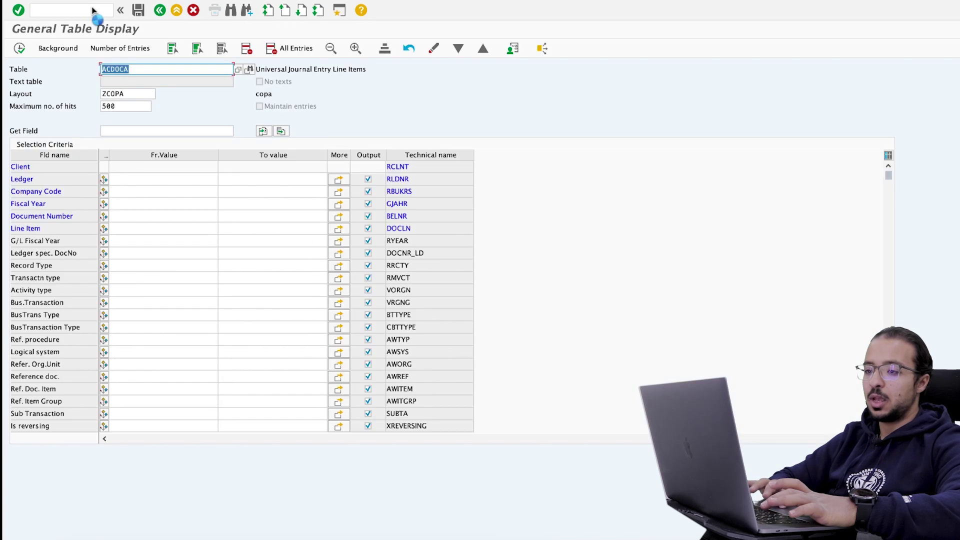
- List the ACDOCA entries for ledger 0L and company code AG01 with the maximum number of hits left blank
click(142, 179)
text(0L)
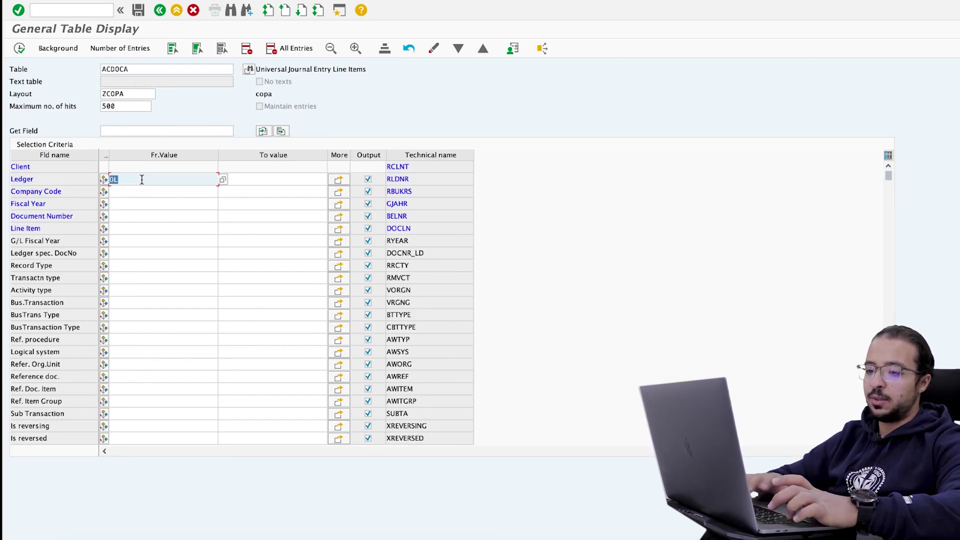
click(140, 191)
text(AG01)
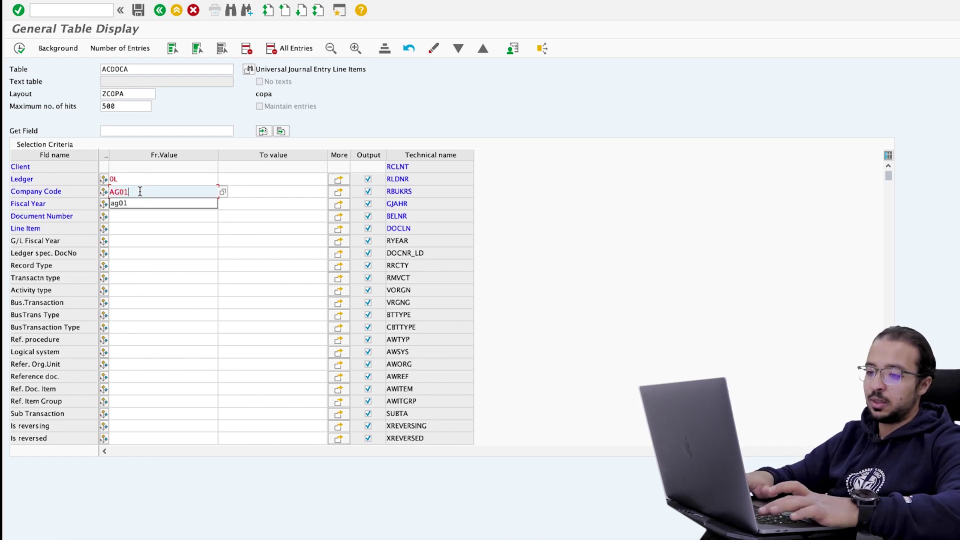
key(Return)
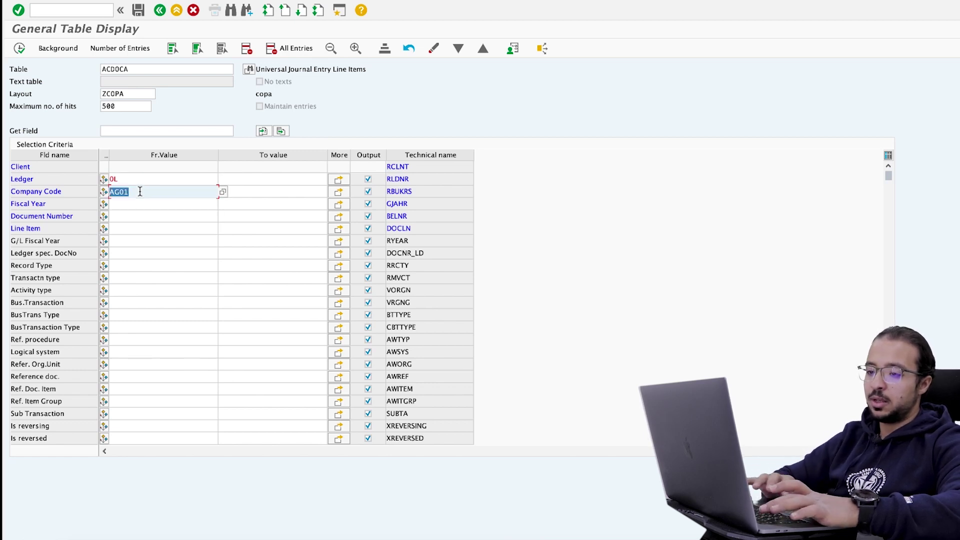
click(126, 107)
key(BackSpace)
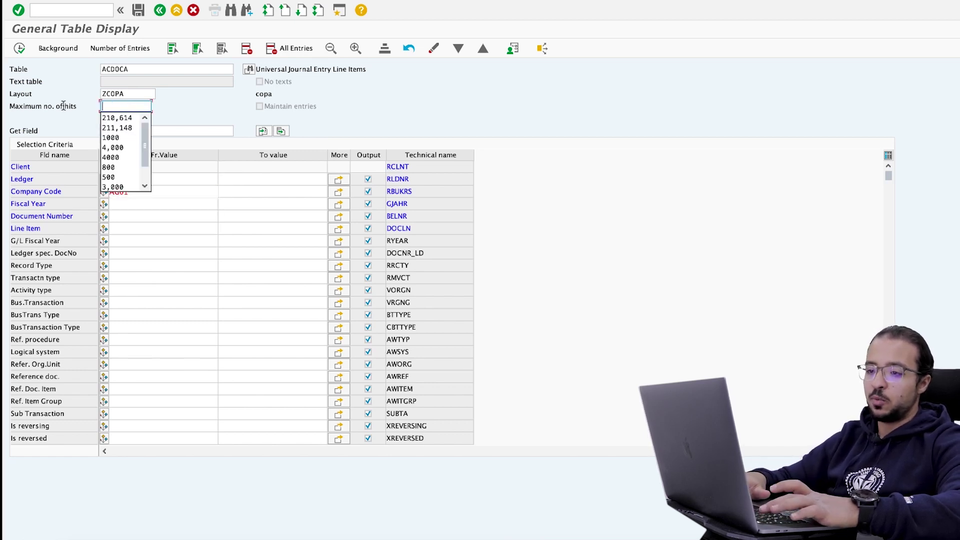
click(19, 48)
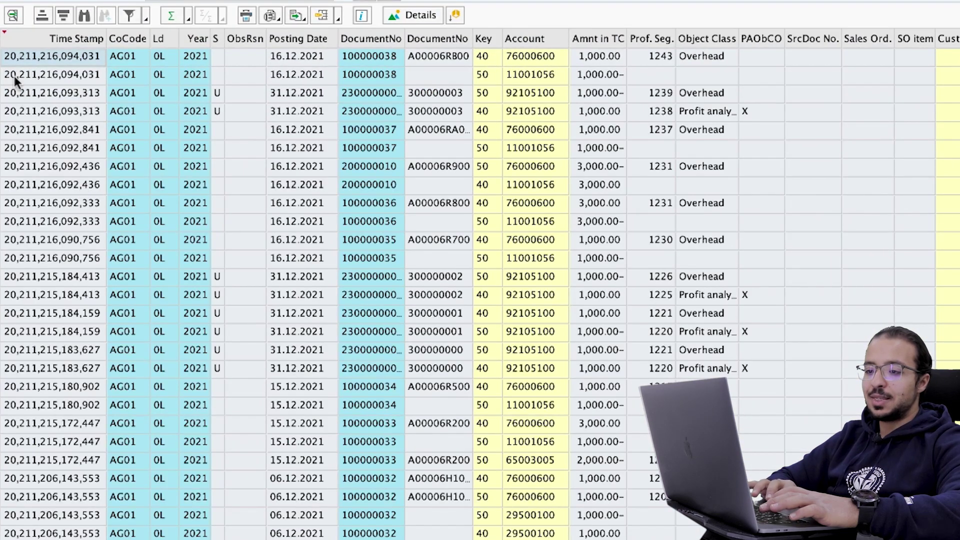
- Examine the newly posted expense document's lines, widening the Object Class column and checking the object class, PAObCO and Prod. Sold values
click(2, 57)
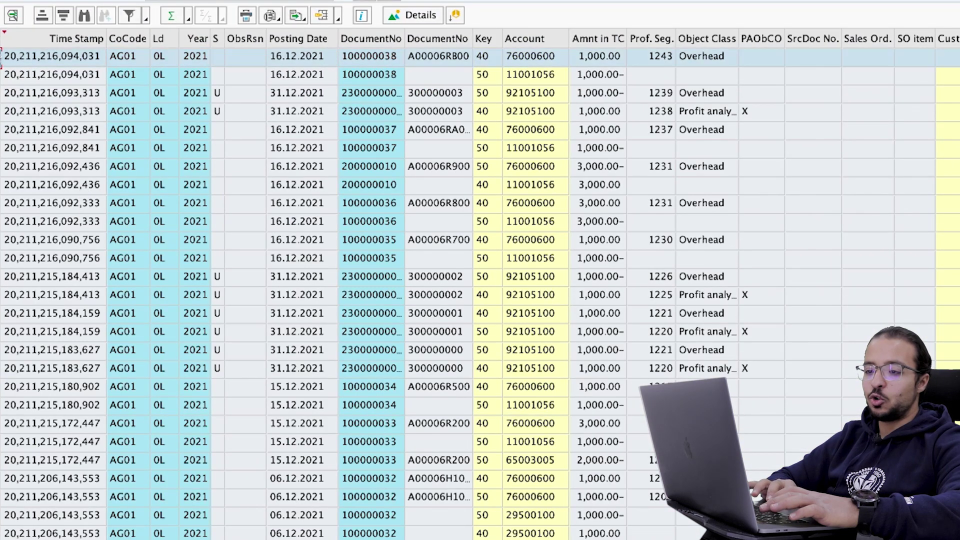
ctrl+click(1, 75)
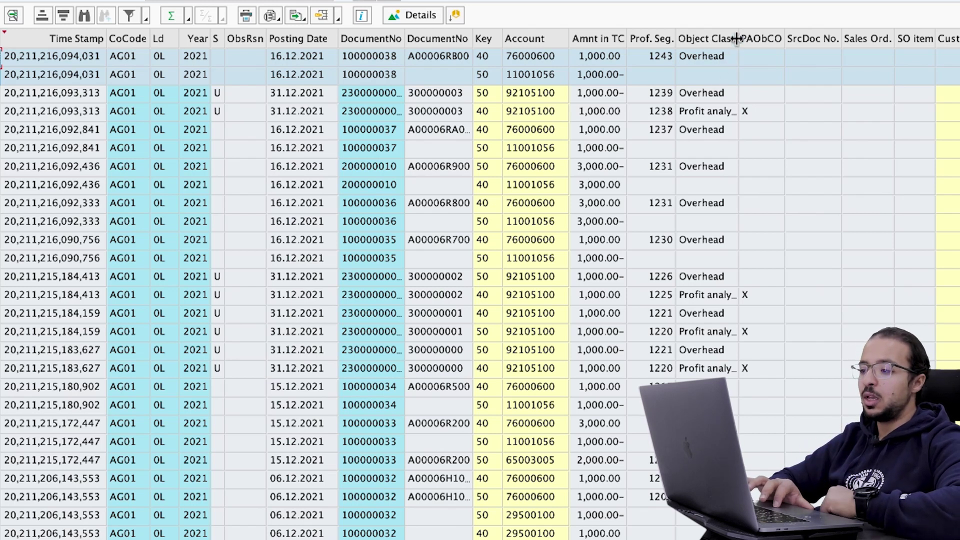
drag(738, 38, 776, 39)
click(715, 113)
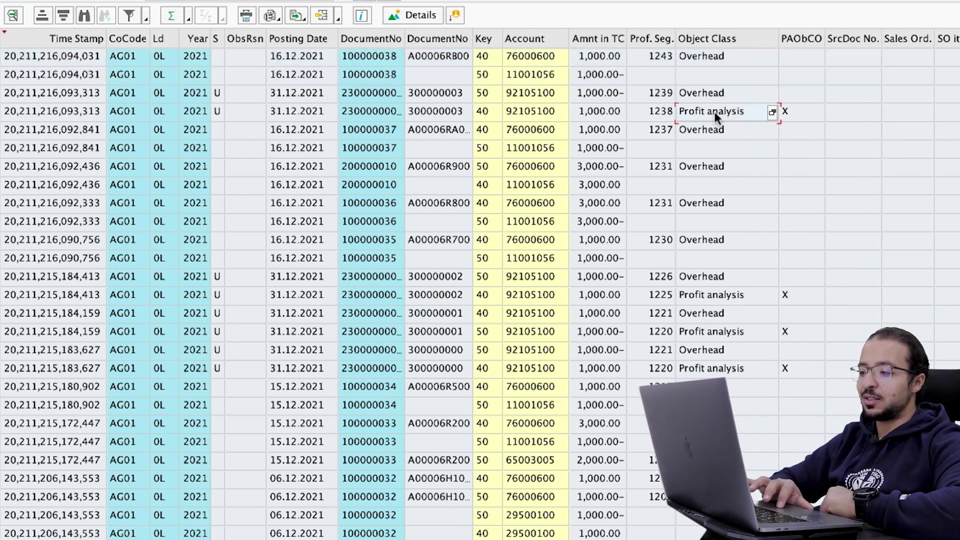
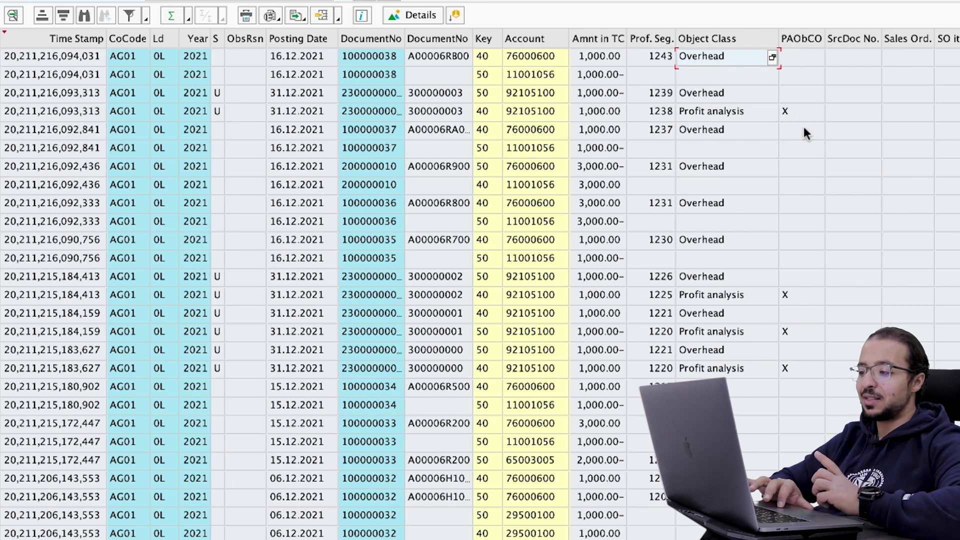
click(802, 112)
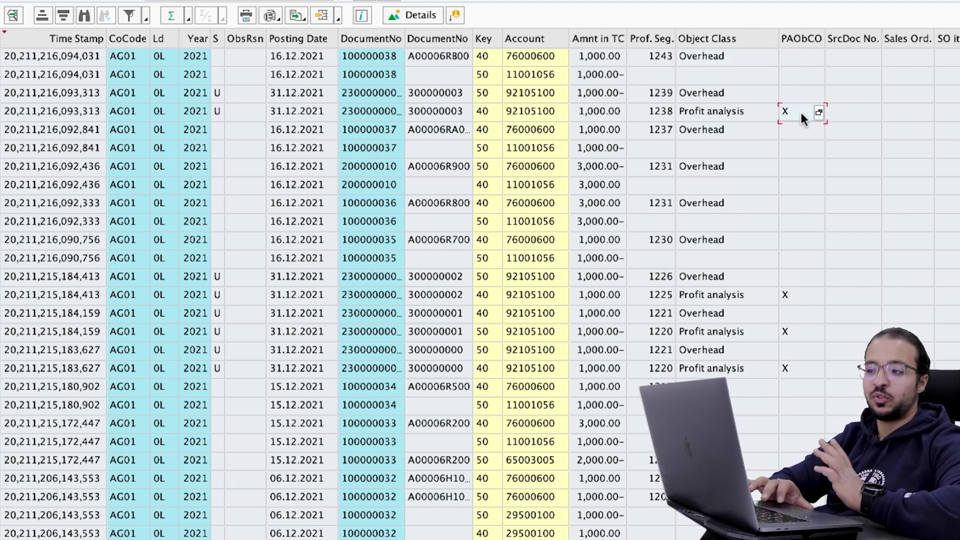
click(804, 56)
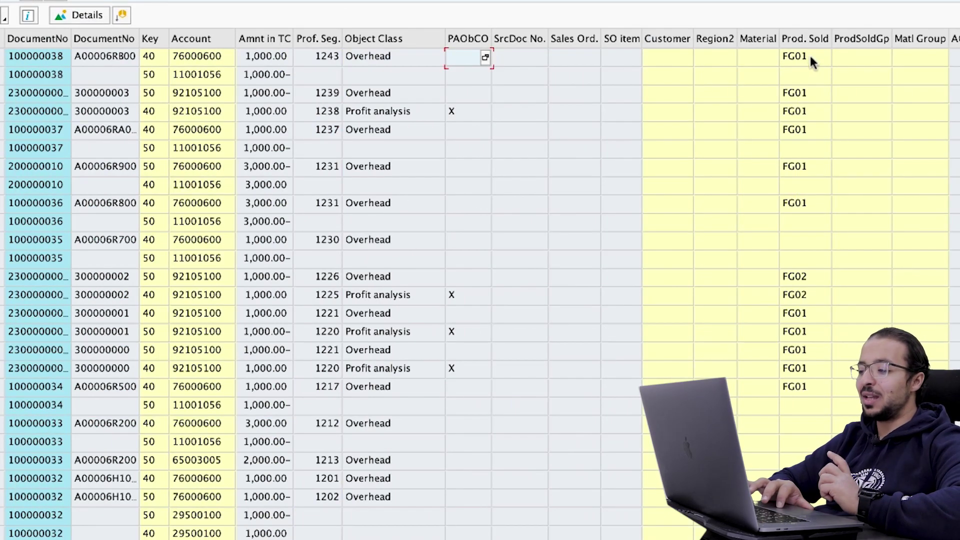
click(811, 58)
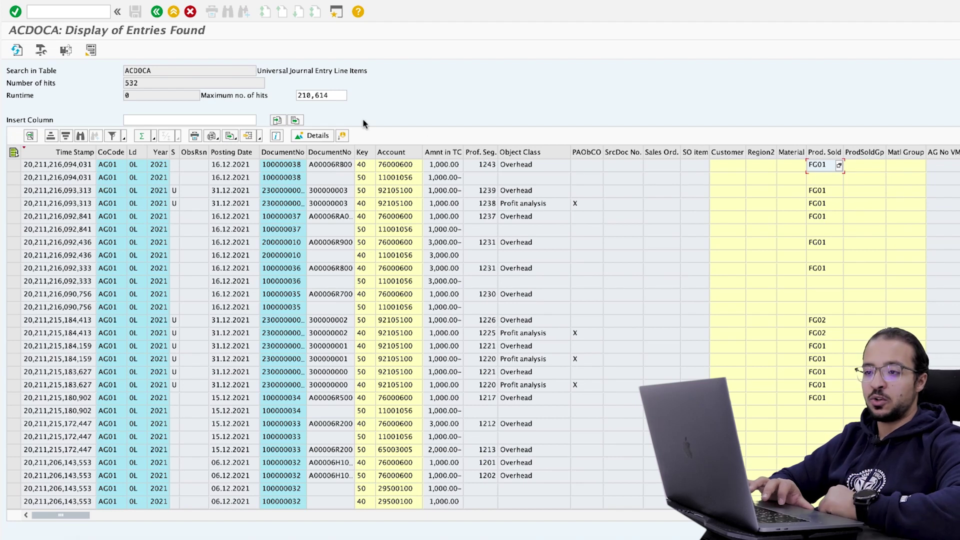
- Open transaction KO88 in a new session for the actual settlement of the order
click(90, 11)
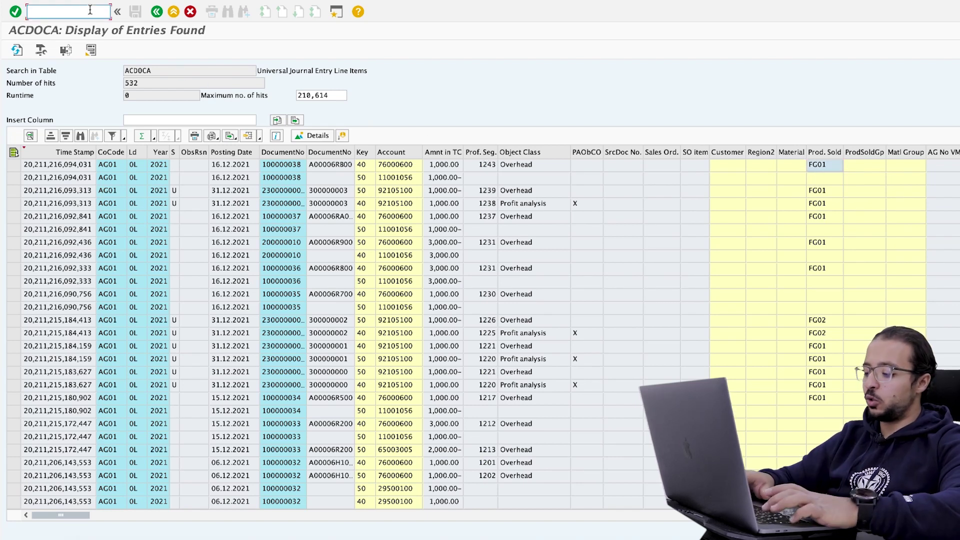
text(/oko)
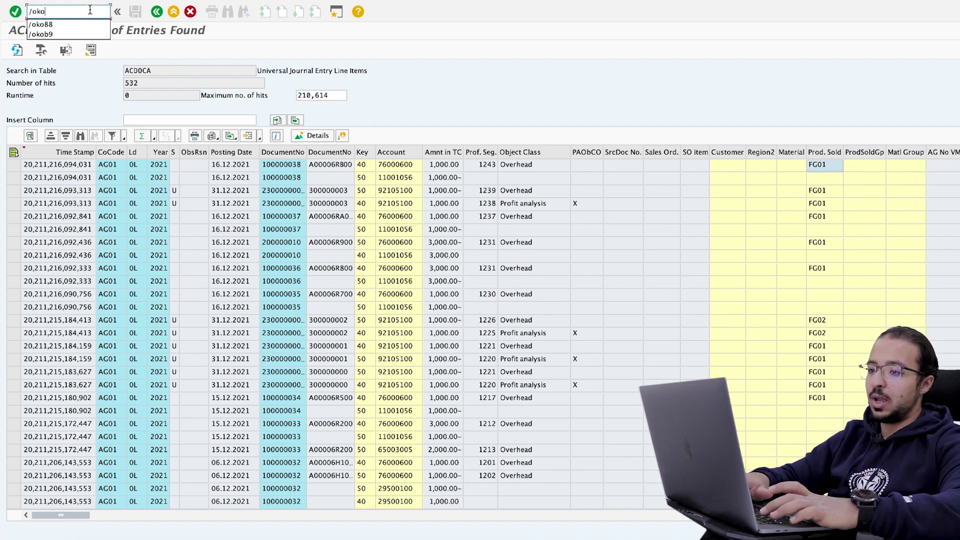
text(88)
key(Return)
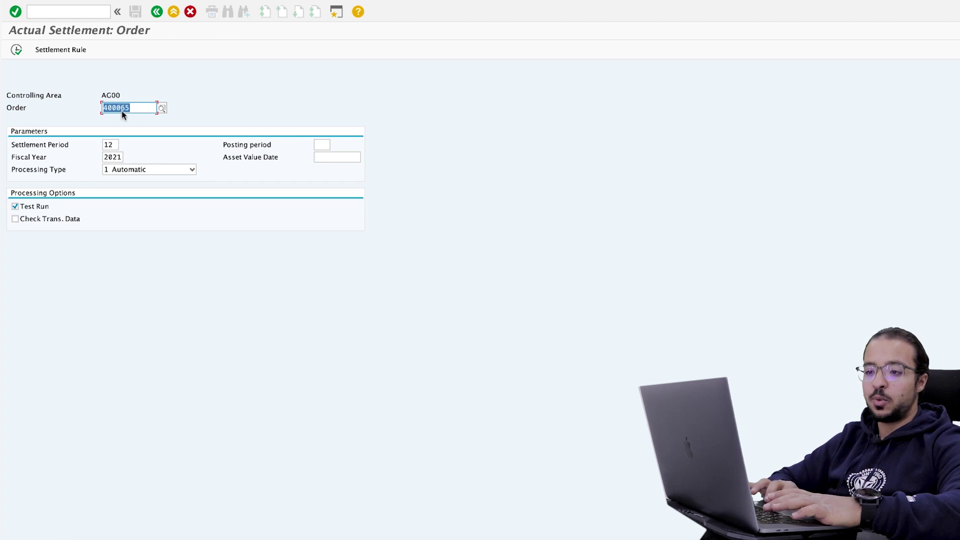
- Turn off the test run and execute the marketing order's settlement for period 12 of fiscal year 2021
click(115, 144)
drag(115, 144, 98, 145)
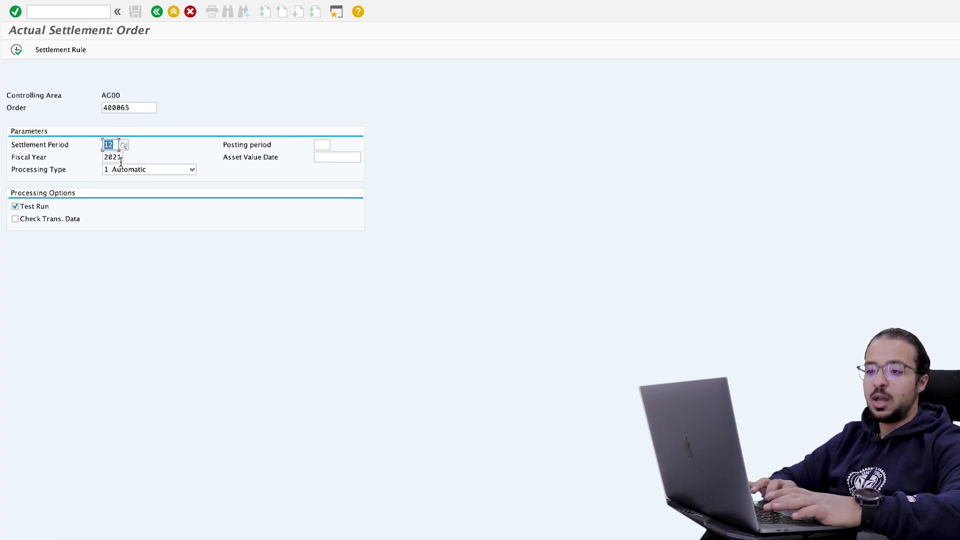
click(16, 207)
click(16, 49)
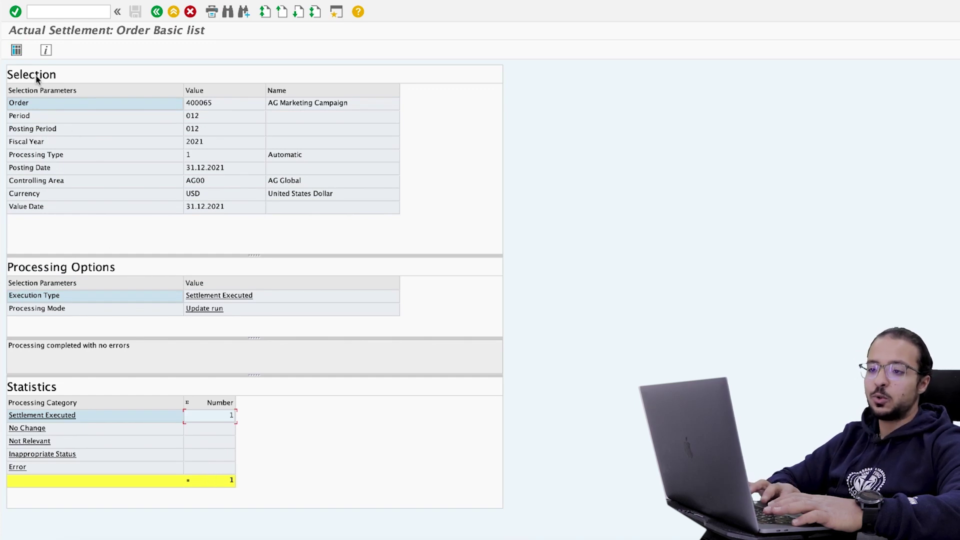
- Open the settlement detail list and review the sender debits by cost element with the column widened
click(17, 50)
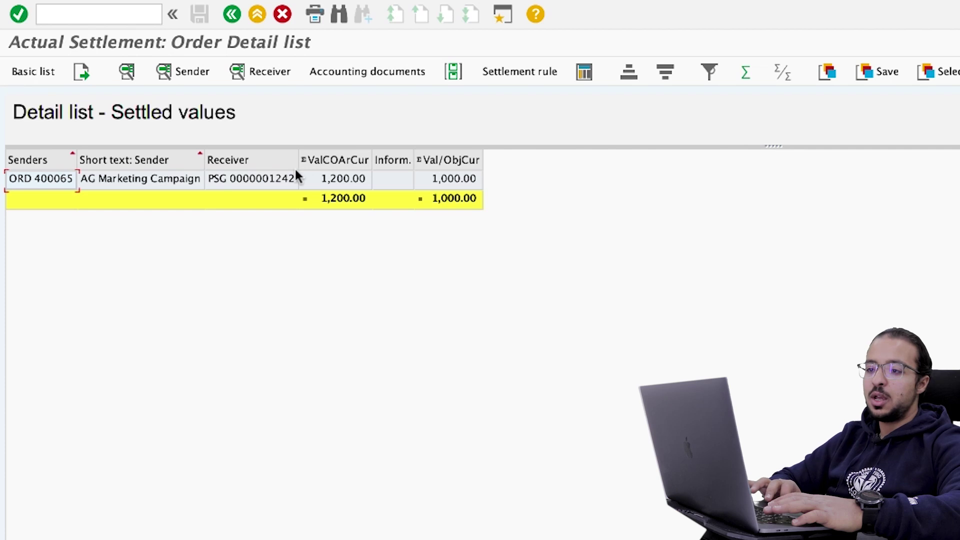
click(167, 73)
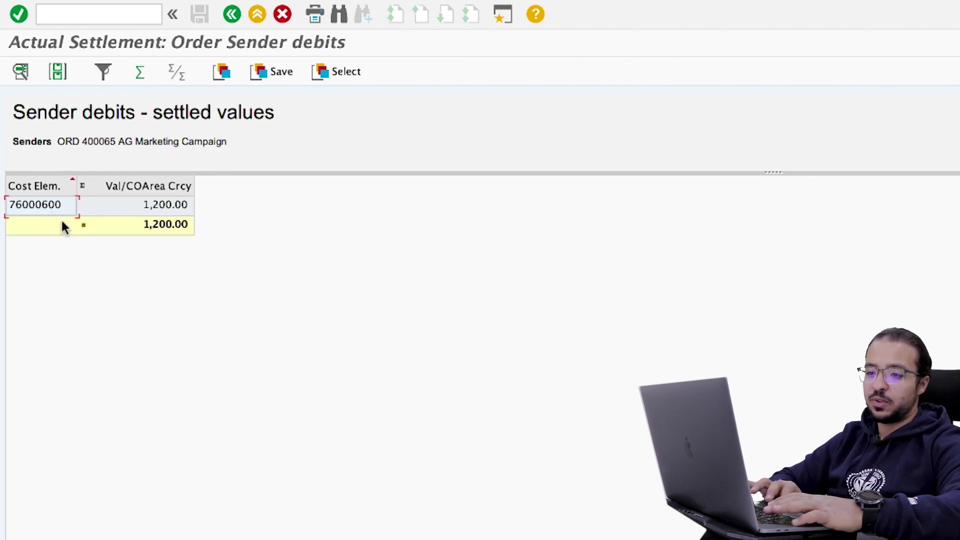
drag(76, 185, 158, 185)
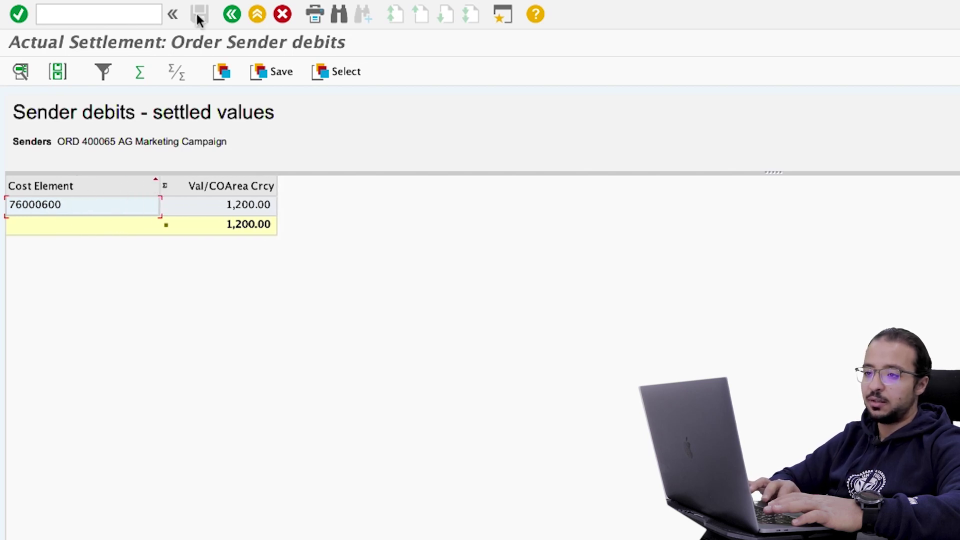
click(232, 14)
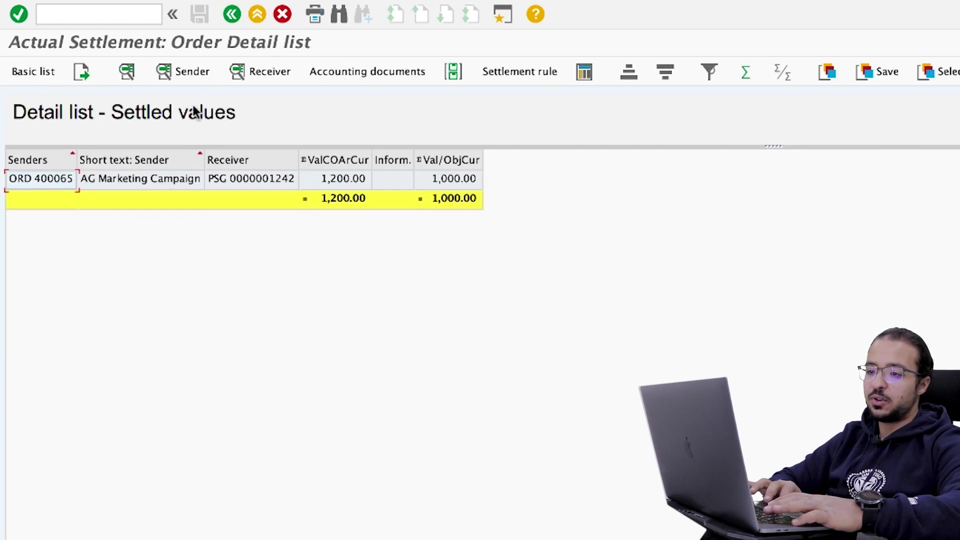
- Review the receiver debits of the settlement, widening the column that shows the settlement cost element
click(253, 72)
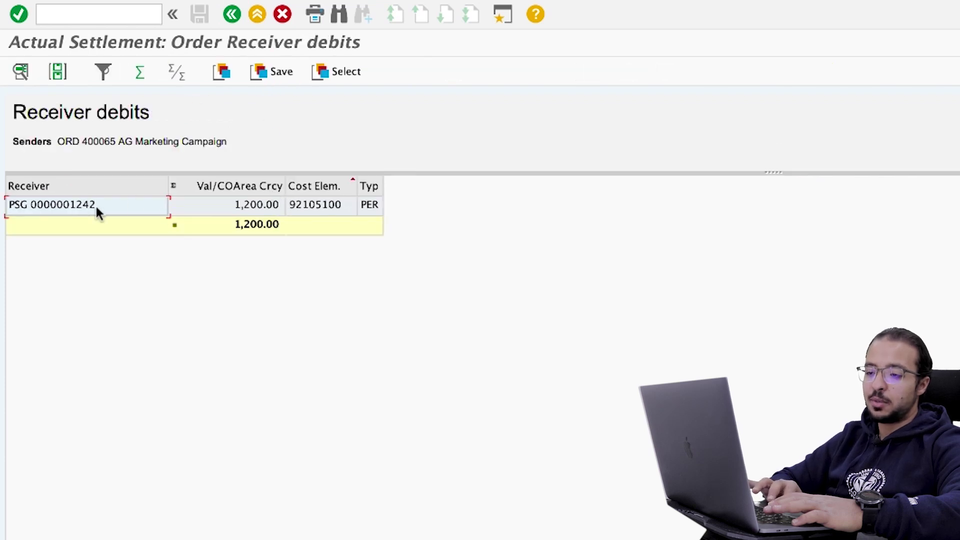
click(350, 185)
drag(356, 185, 416, 185)
click(348, 212)
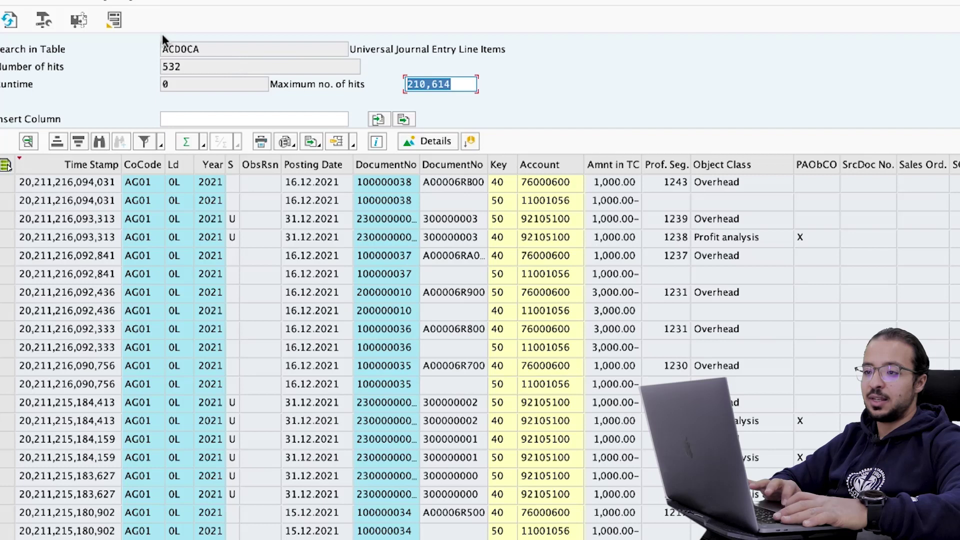
- Refresh the ACDOCA list and examine the object class and PAObCO indicator of the settlement document's two lines
click(10, 21)
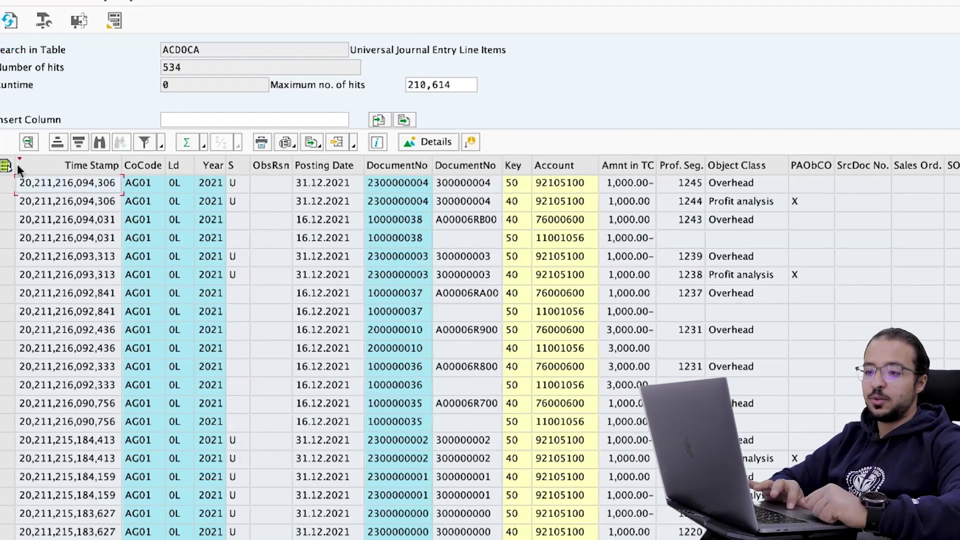
click(9, 182)
drag(11, 184, 10, 202)
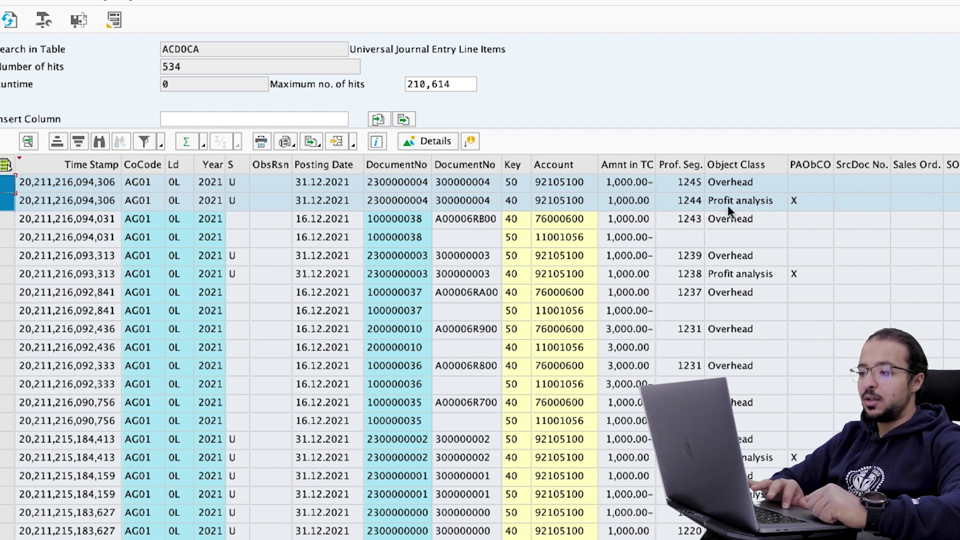
click(745, 201)
click(806, 197)
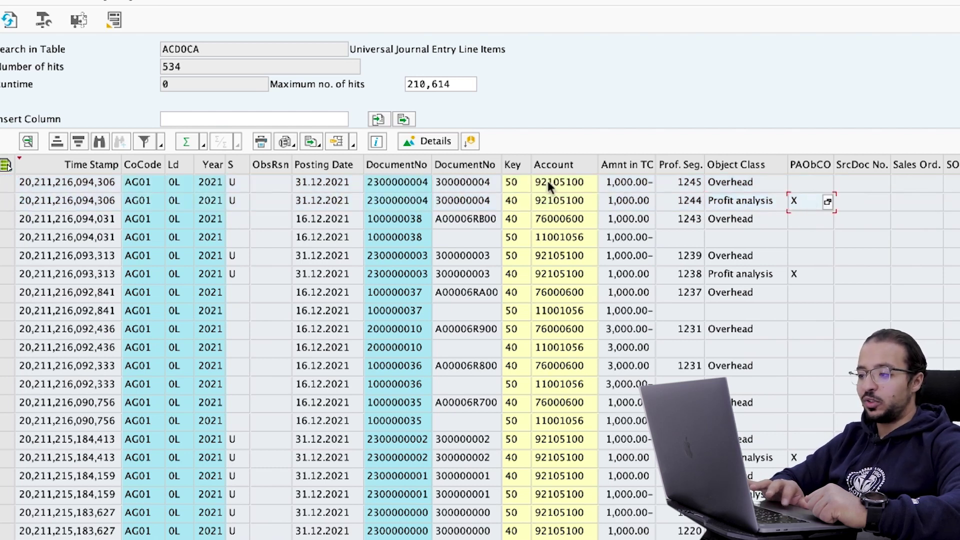
click(736, 202)
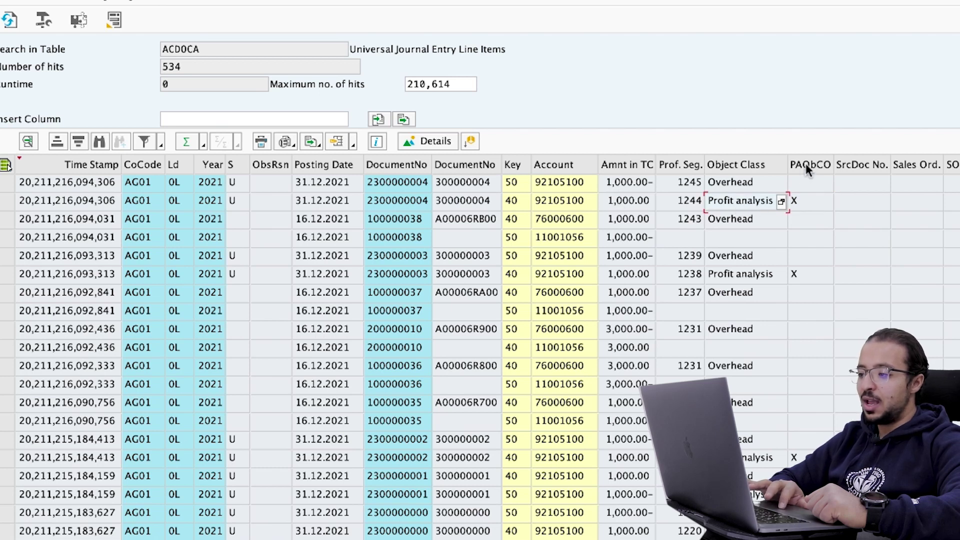
click(807, 199)
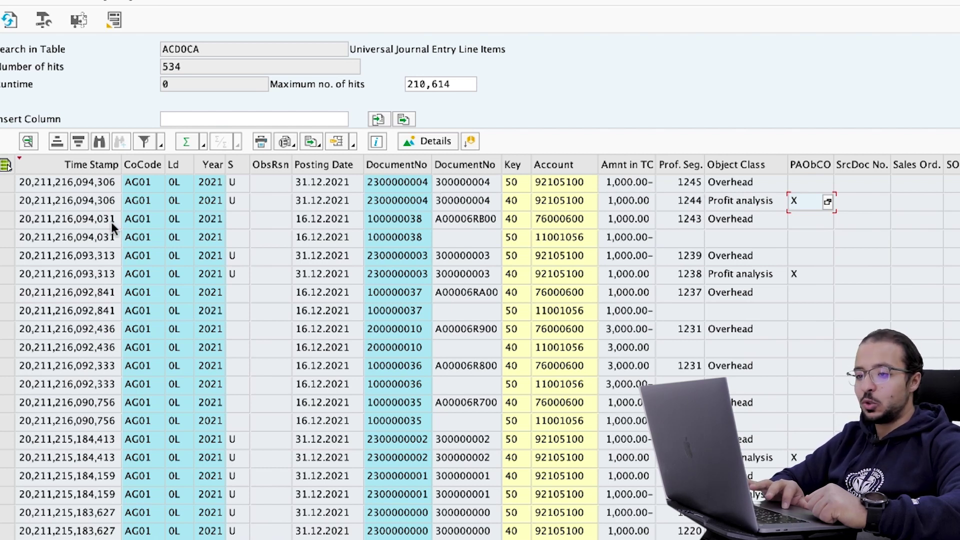
- Compare the settlement's Overhead credit line with the original expense line, and highlight the settlement's Profit analysis line
click(7, 183)
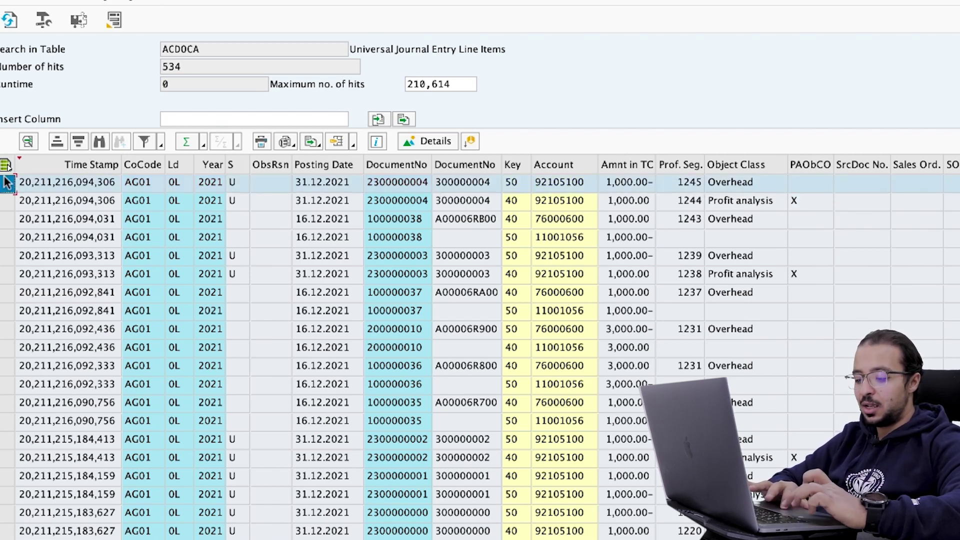
ctrl+click(8, 220)
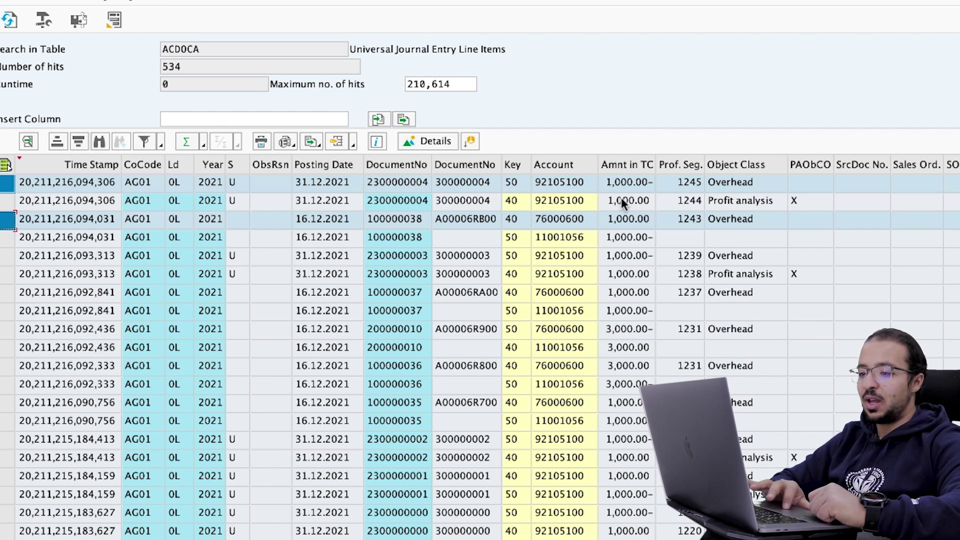
click(11, 200)
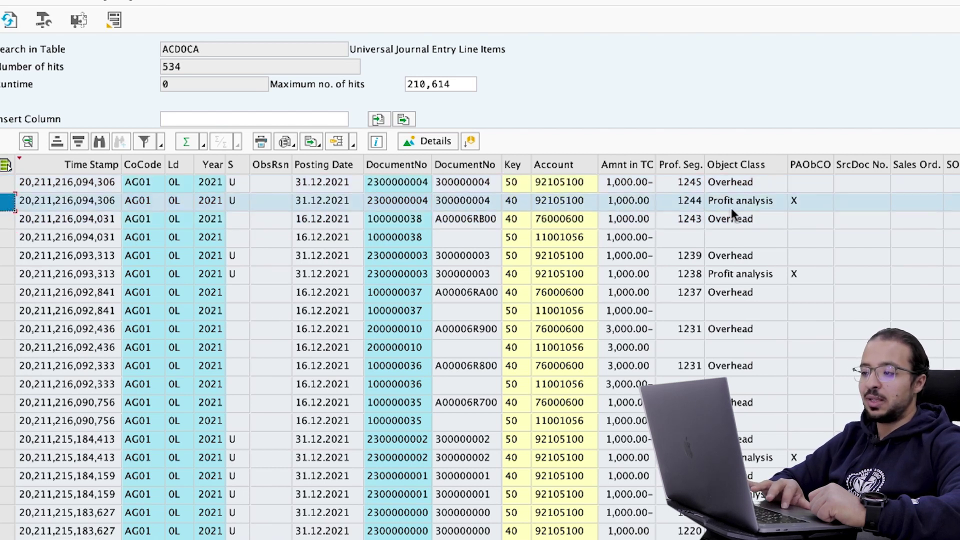